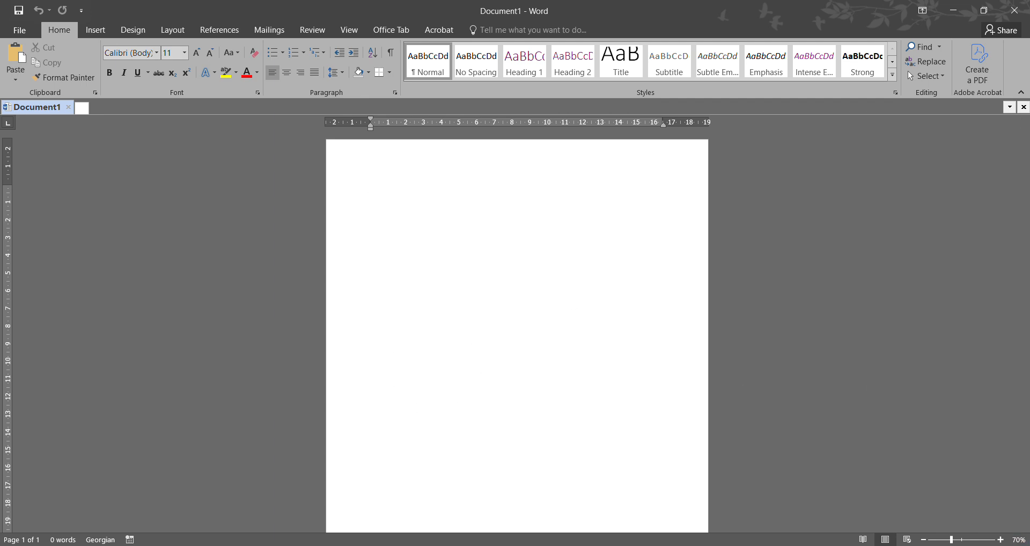
# - Insert the built-in Grid cover page at the start of the blank document
pyautogui.click(925, 540)
pyautogui.click(924, 540)
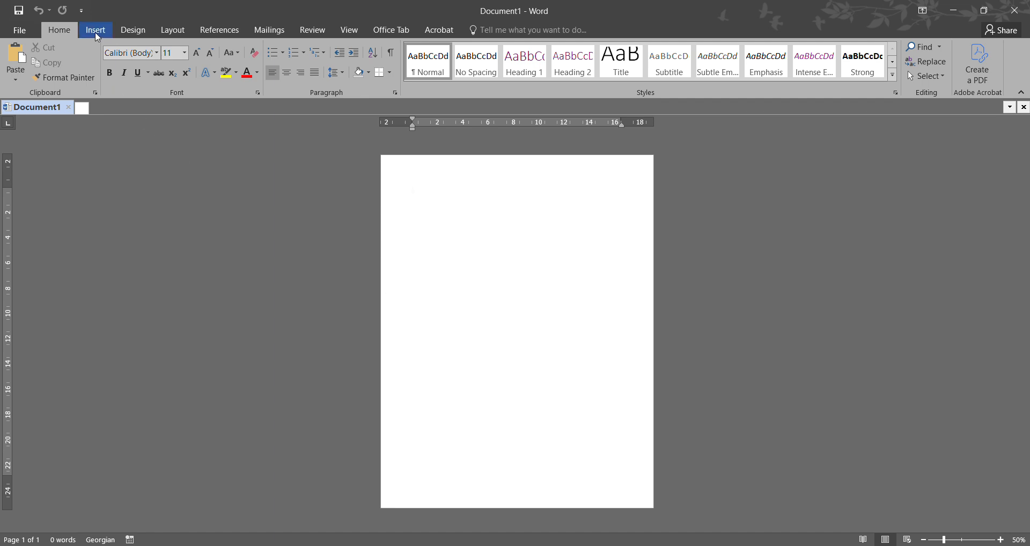
pyautogui.click(95, 31)
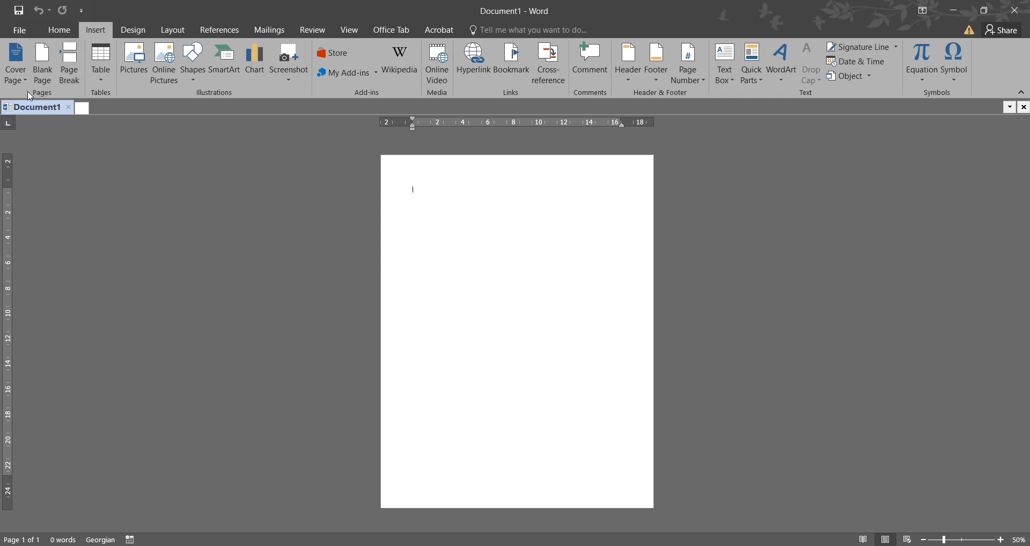
pyautogui.click(20, 78)
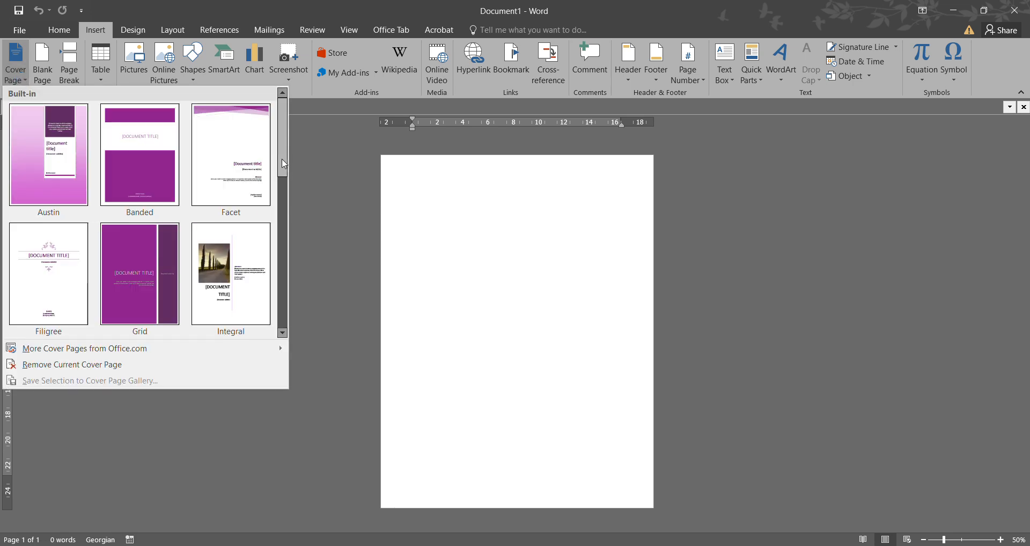
pyautogui.click(143, 273)
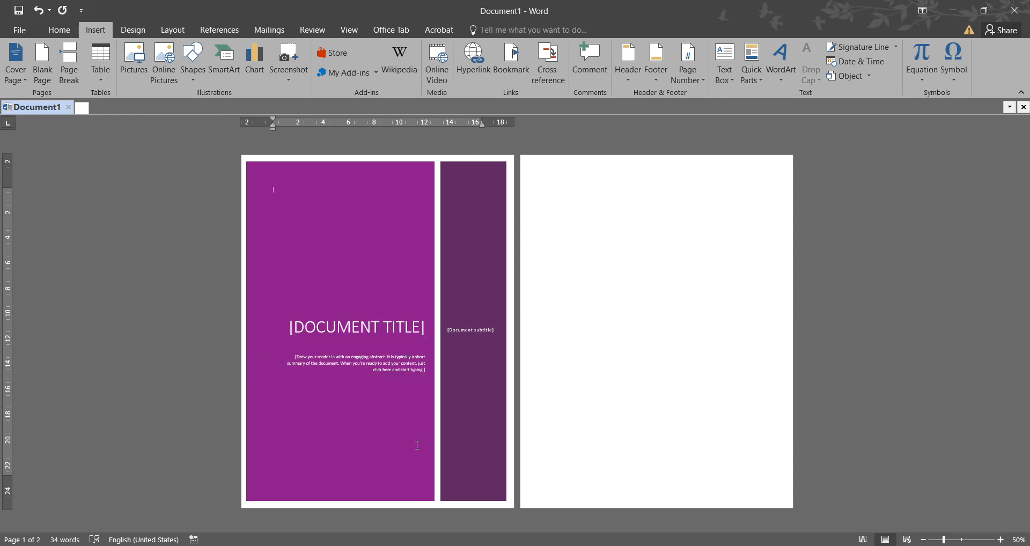
# - Fill in the cover page title with "კომპიუტერული ტექნოლოგიები"
pyautogui.click(347, 329)
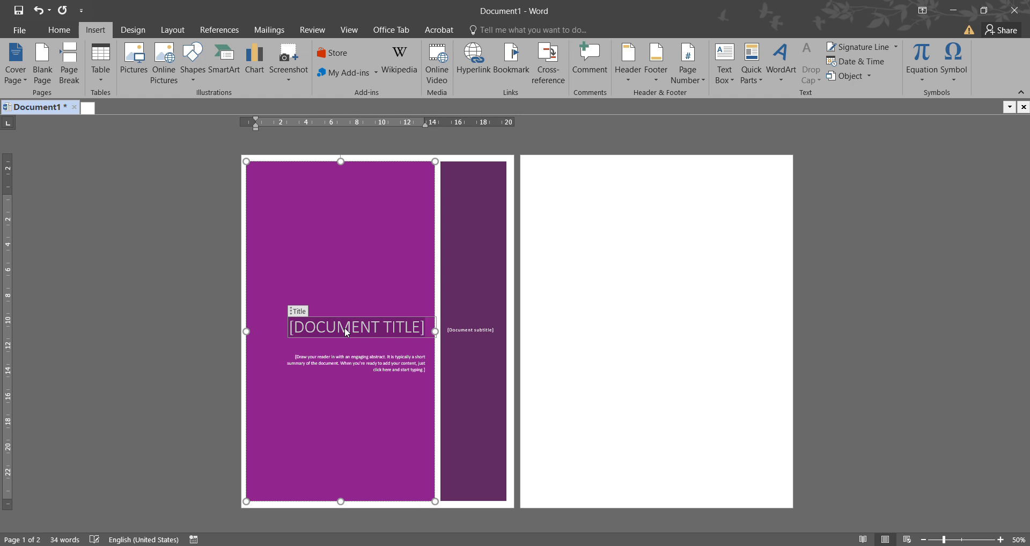
pyautogui.write('კომპიუტერული')
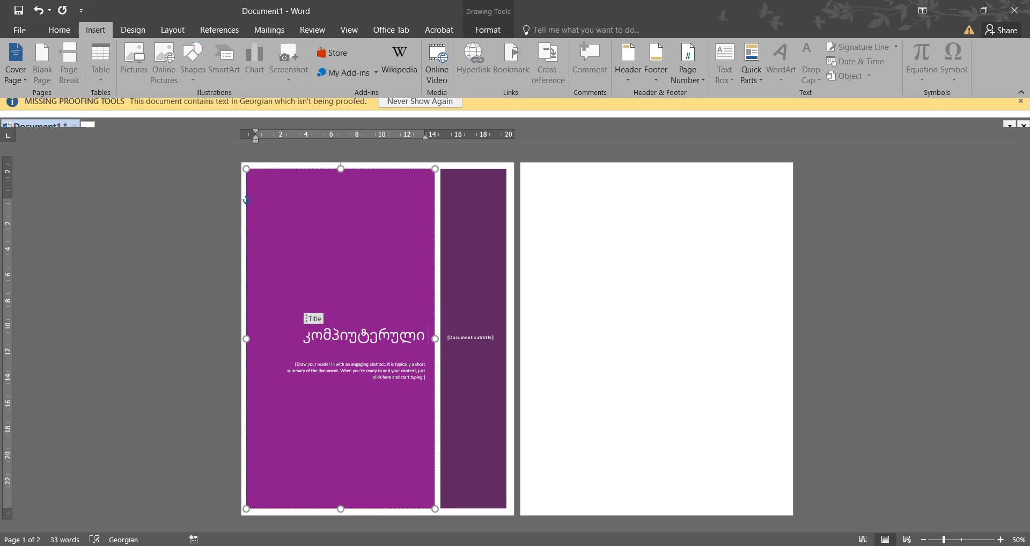
pyautogui.write(' ტექნ')
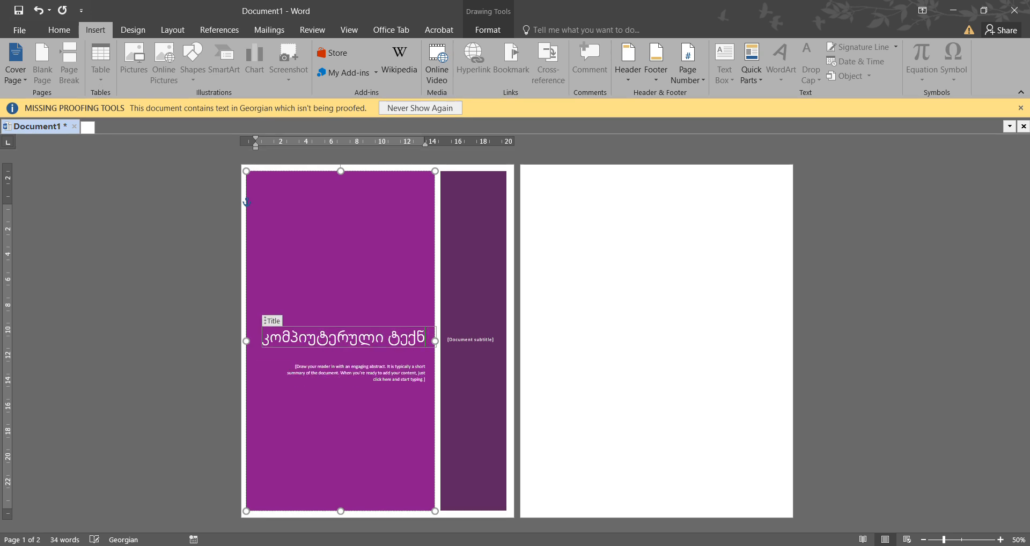
pyautogui.write('ოლოგიები')
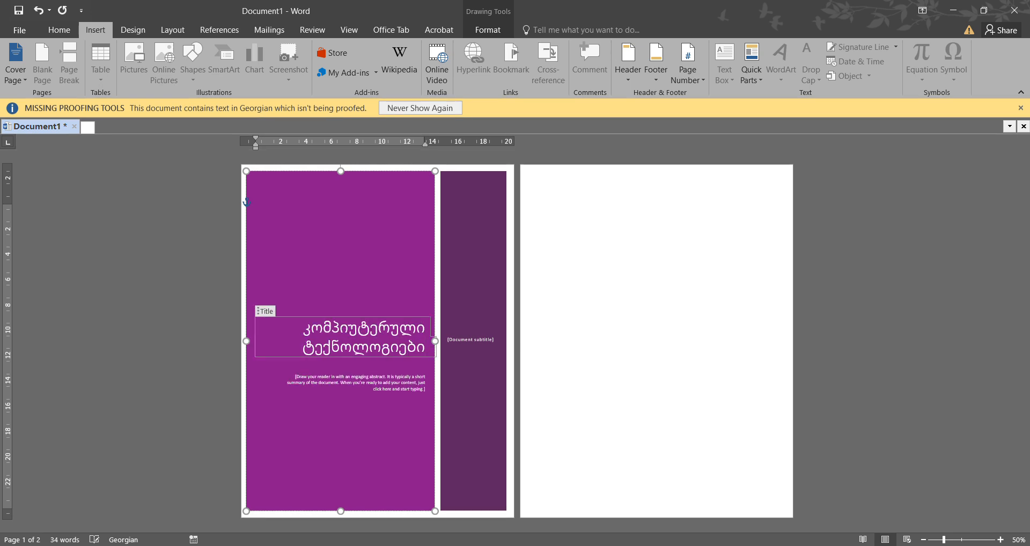
# - Enter the author's name in the cover page's subtitle placeholder
pyautogui.click(355, 389)
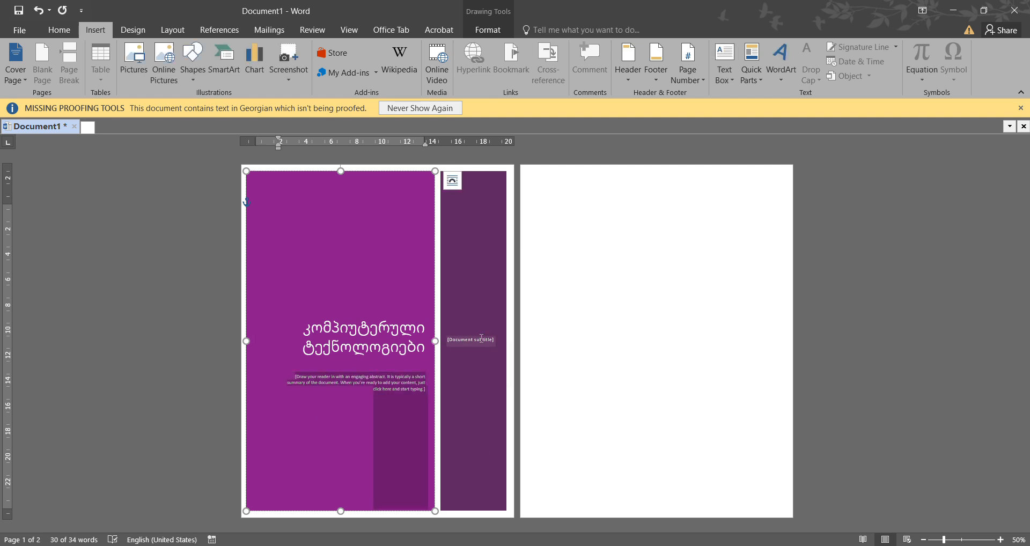
pyautogui.click(464, 339)
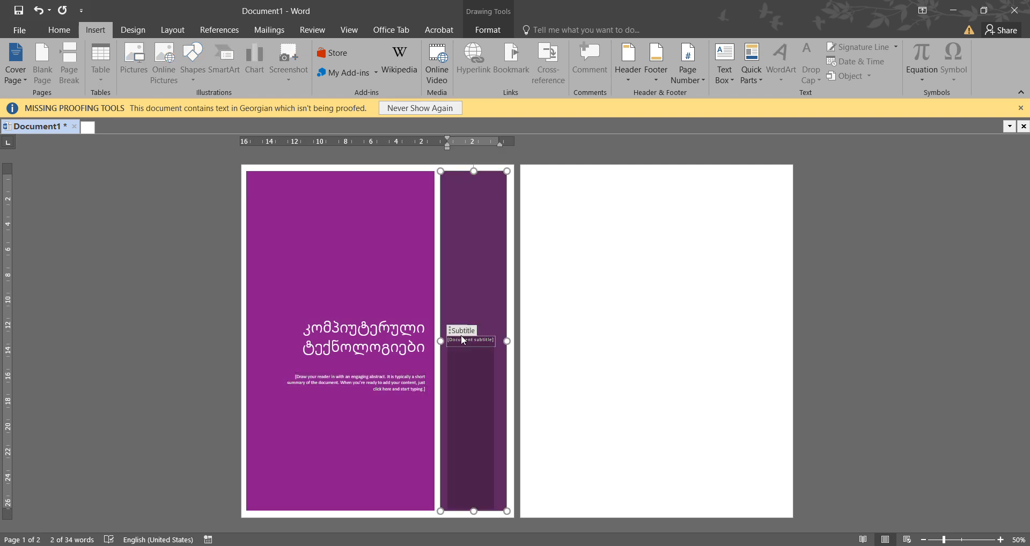
pyautogui.write('მაიკო ბასჩ')
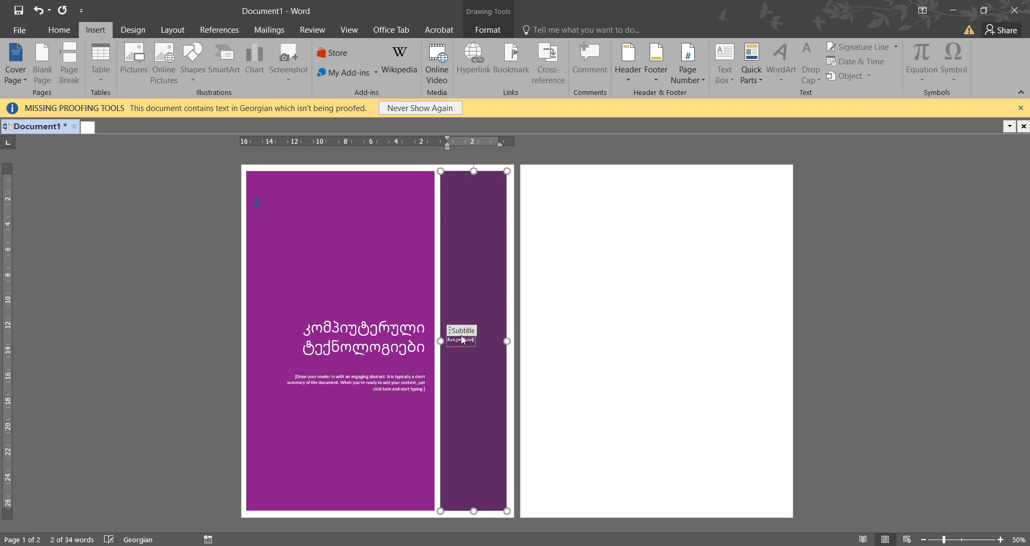
pyautogui.click(560, 347)
pyautogui.click(384, 339)
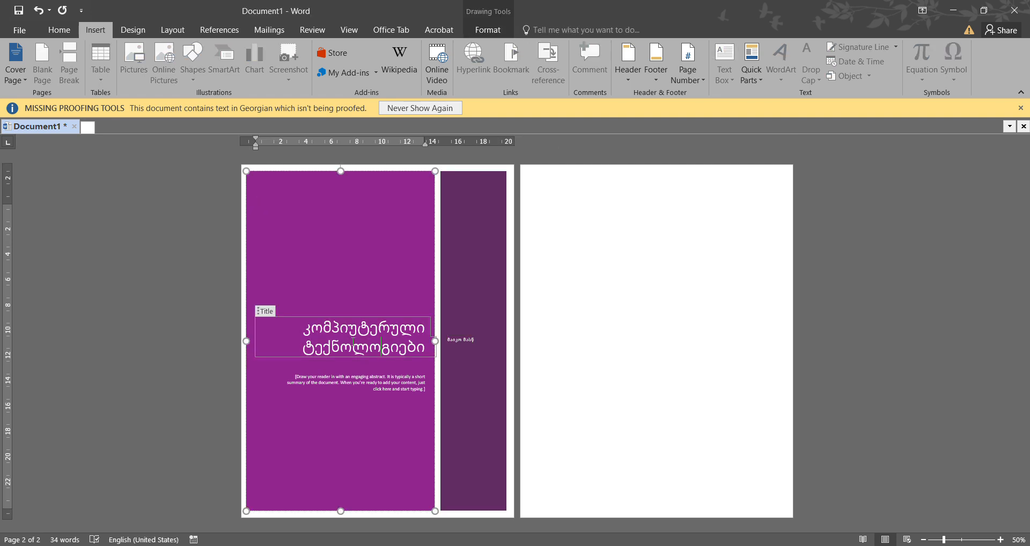
pyautogui.moveTo(305, 328); pyautogui.dragTo(427, 348)
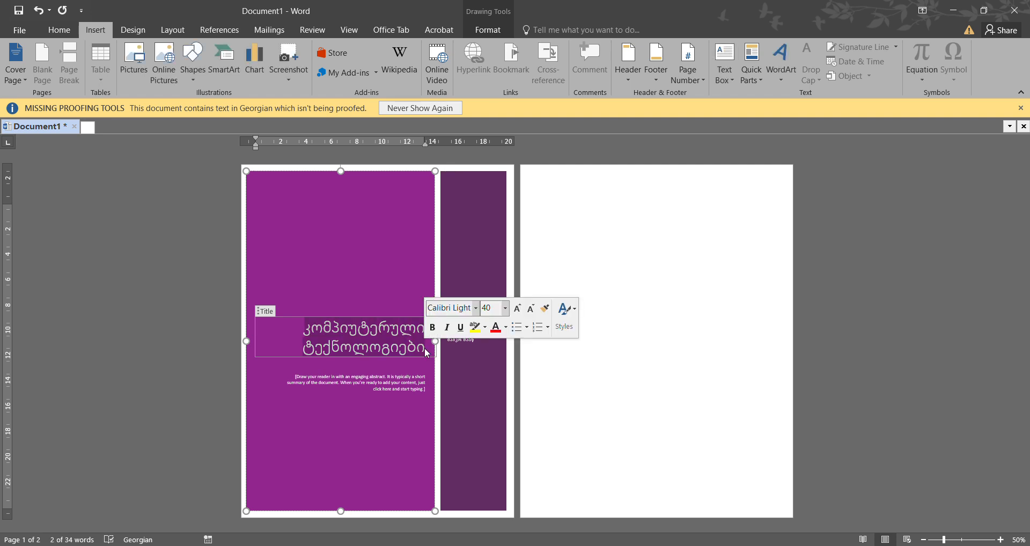
pyautogui.click(579, 286)
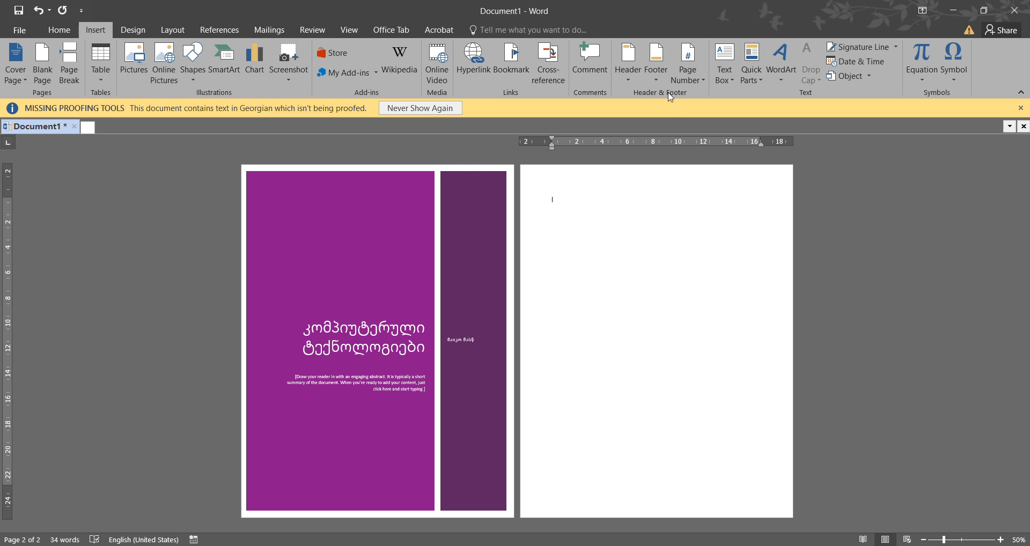
# - Add page numbers in the page margin using the Circle, Right style and return to the body text
pyautogui.click(695, 84)
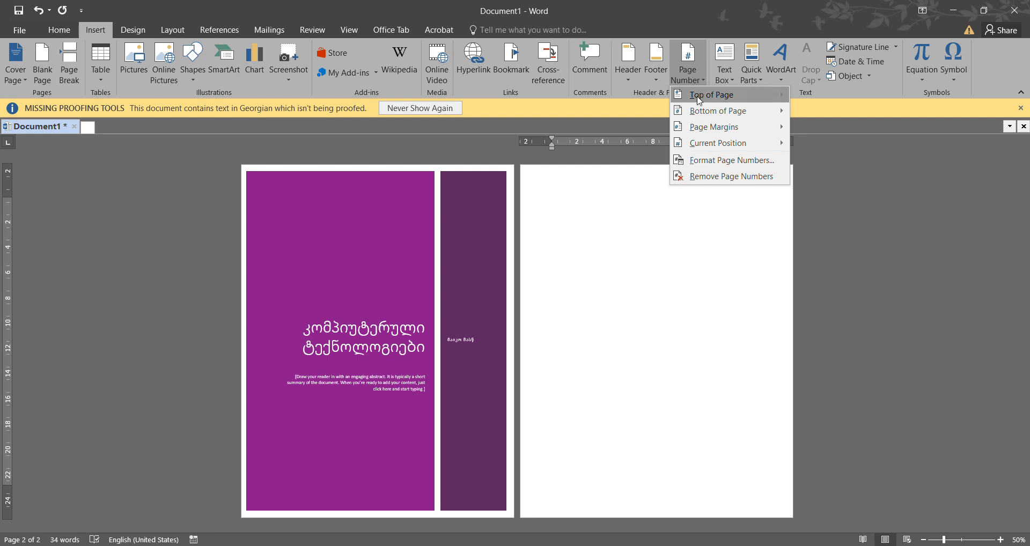
pyautogui.moveTo(699, 100)
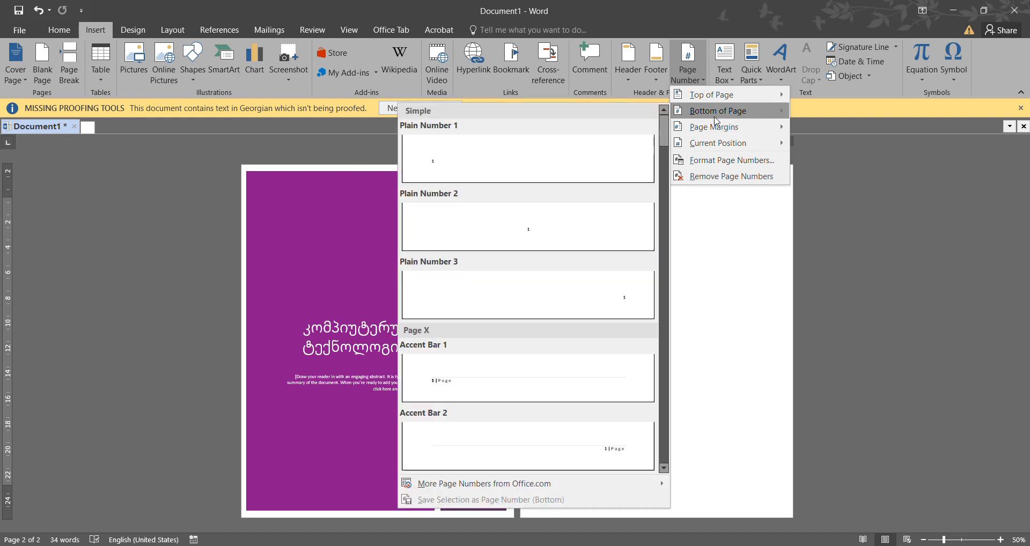
pyautogui.moveTo(716, 130)
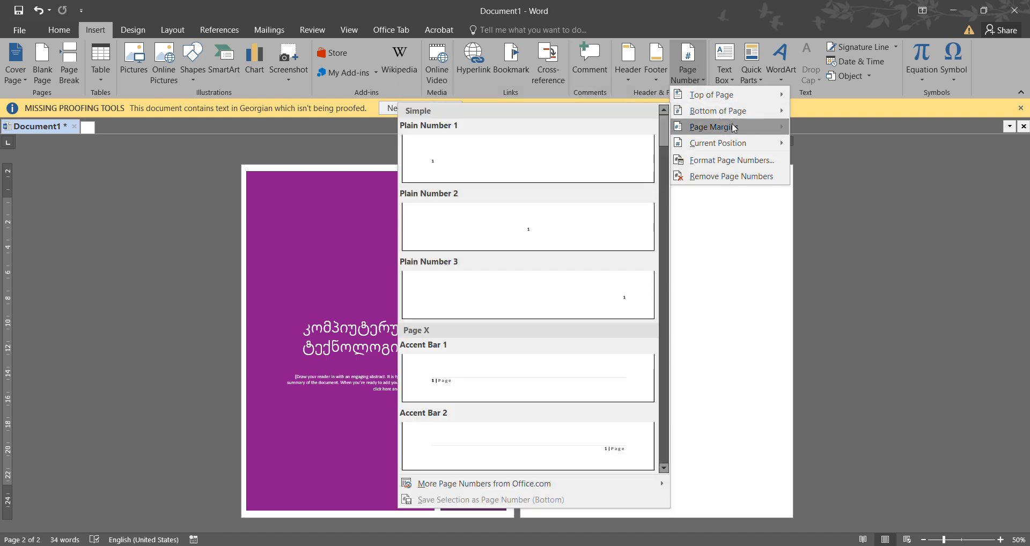
pyautogui.scroll(-3, 665, 245)
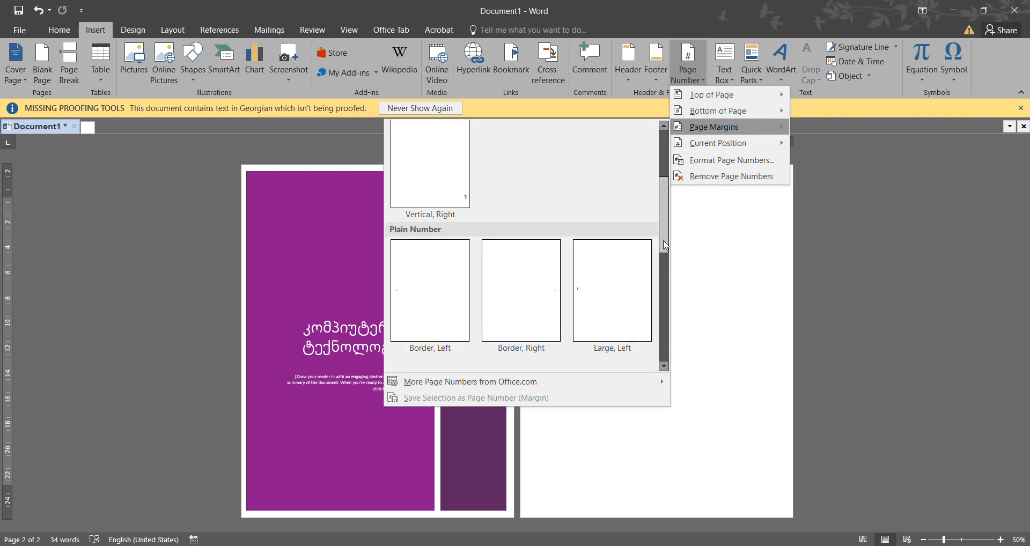
pyautogui.scroll(-3, 665, 245)
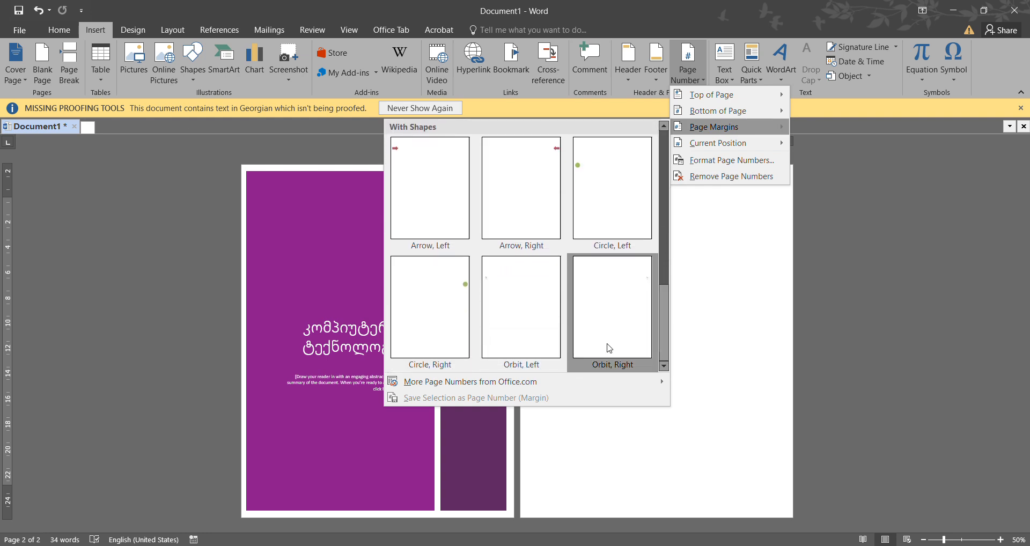
pyautogui.click(447, 302)
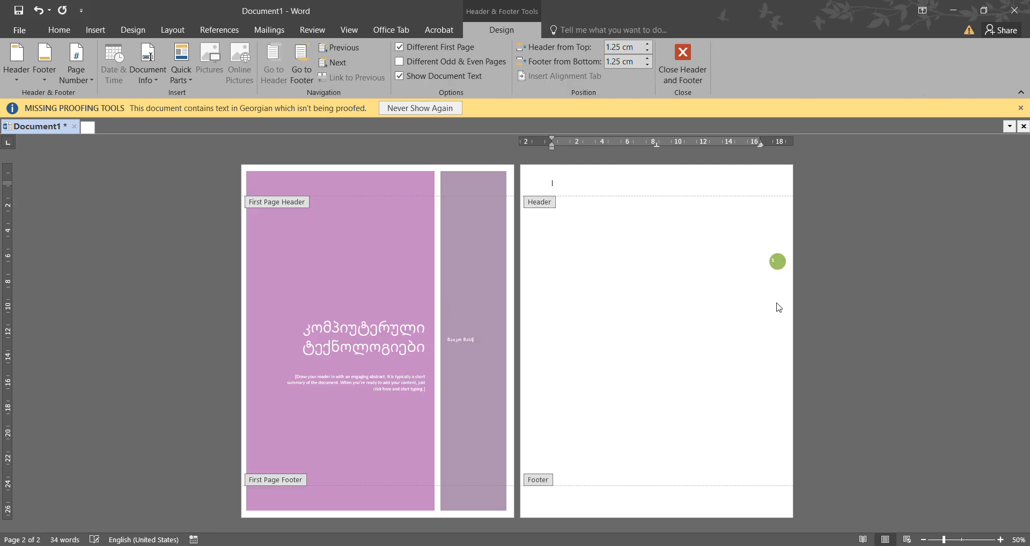
pyautogui.doubleClick(580, 298)
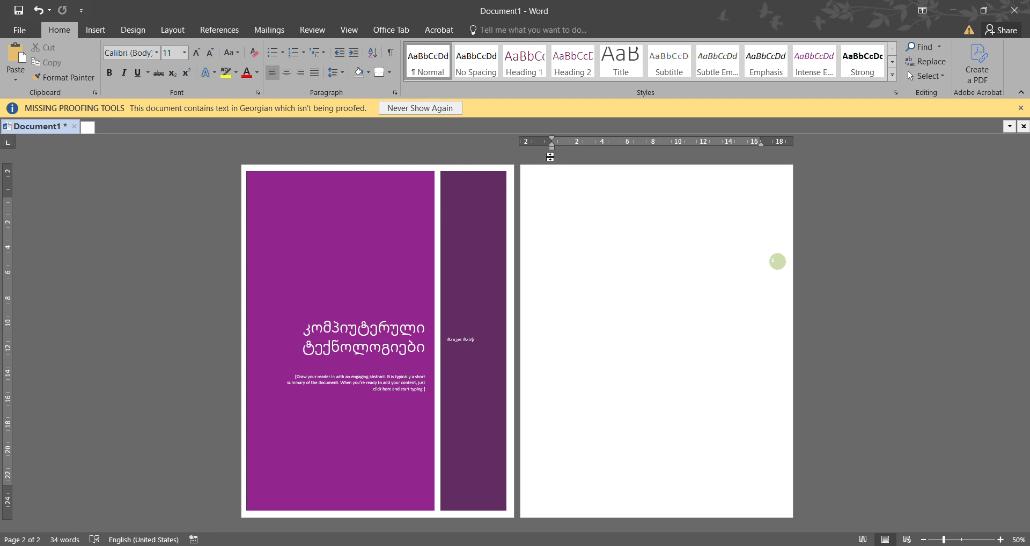
pyautogui.moveTo(553, 149); pyautogui.dragTo(551, 147)
pyautogui.moveTo(551, 148); pyautogui.dragTo(552, 148)
pyautogui.moveTo(550, 148); pyautogui.dragTo(550, 148)
pyautogui.moveTo(760, 143); pyautogui.dragTo(759, 144)
pyautogui.moveTo(9, 195); pyautogui.dragTo(8, 196)
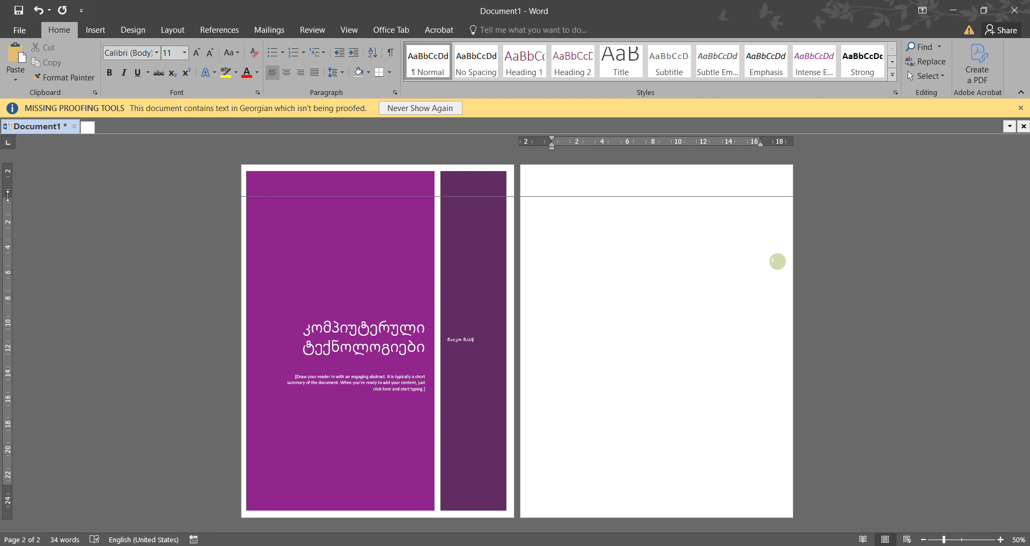
pyautogui.moveTo(8, 196); pyautogui.dragTo(8, 196)
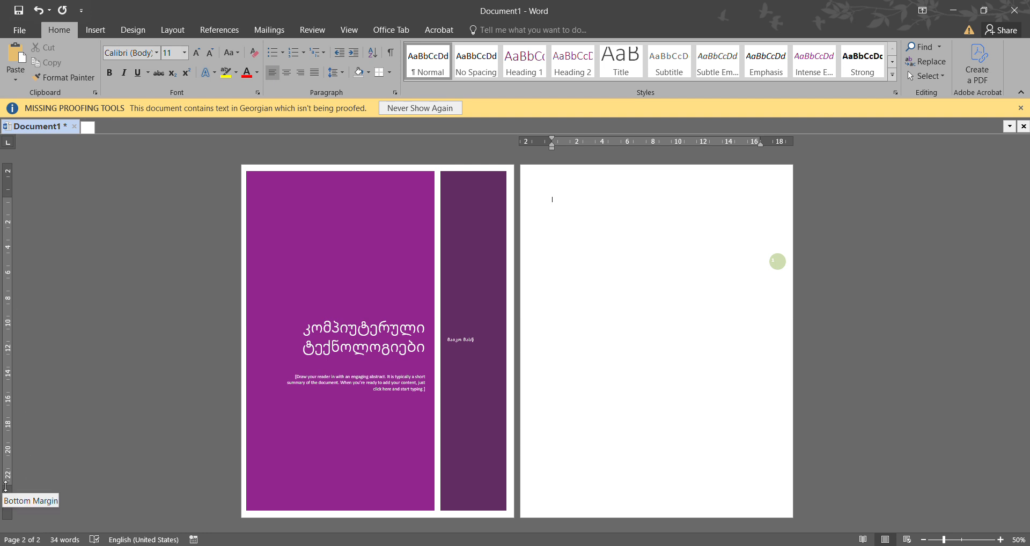
pyautogui.moveTo(6, 486); pyautogui.dragTo(7, 485)
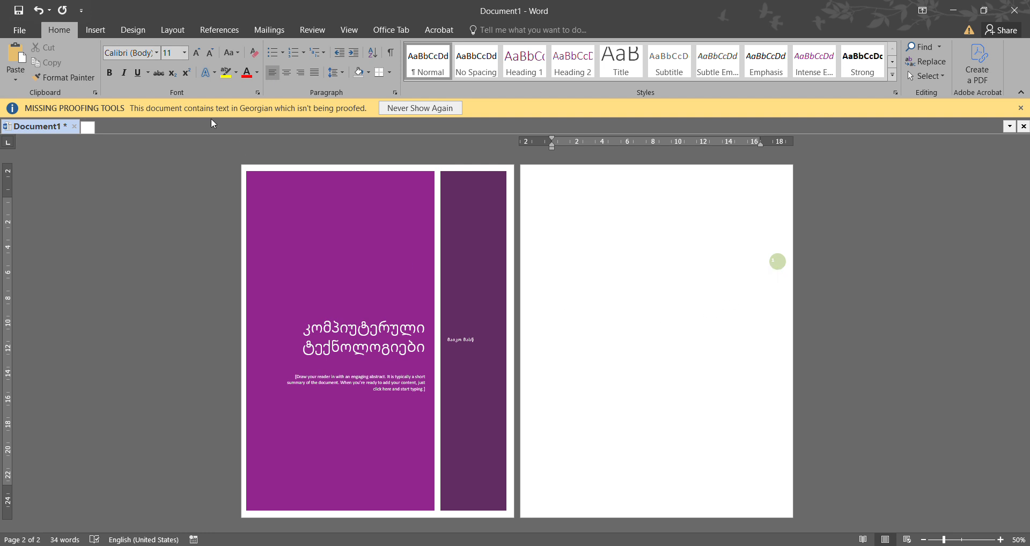
# - Add a blank page at the end of the document and display multiple pages side by side
pyautogui.click(98, 31)
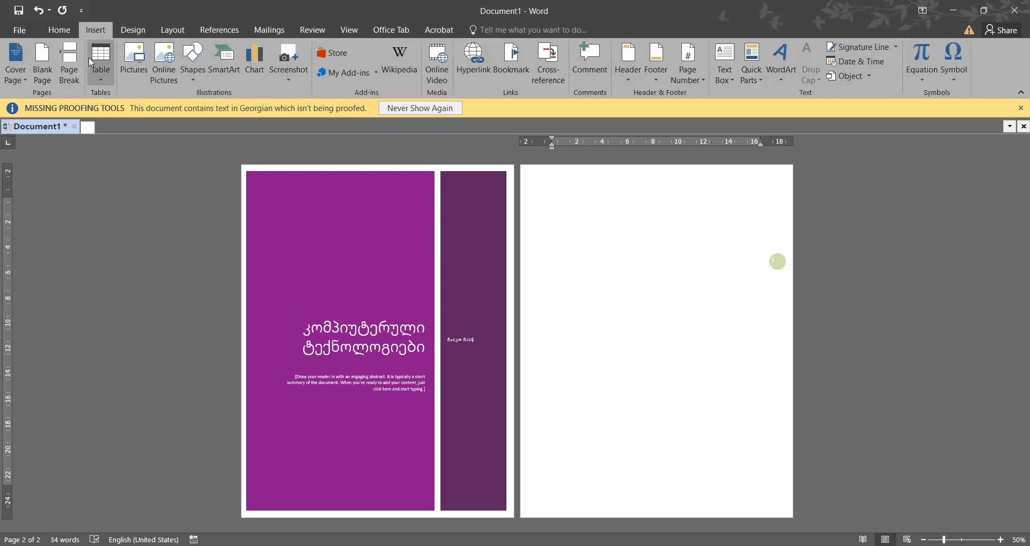
pyautogui.click(45, 80)
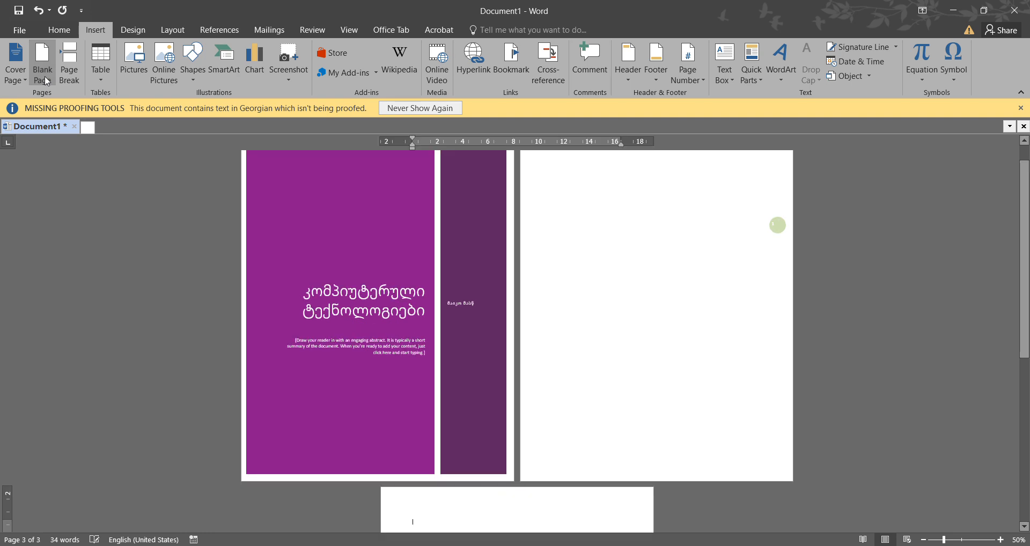
pyautogui.click(348, 32)
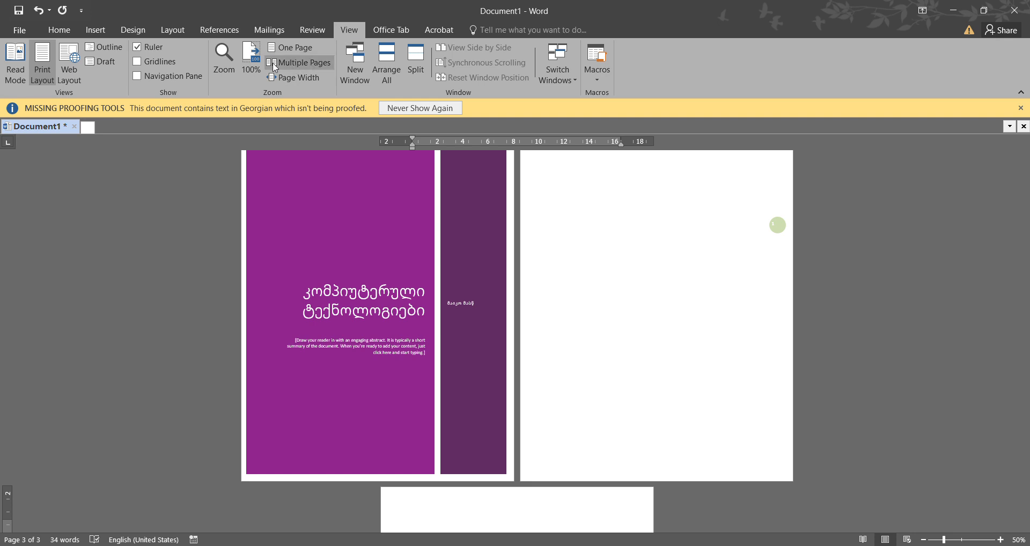
pyautogui.click(304, 64)
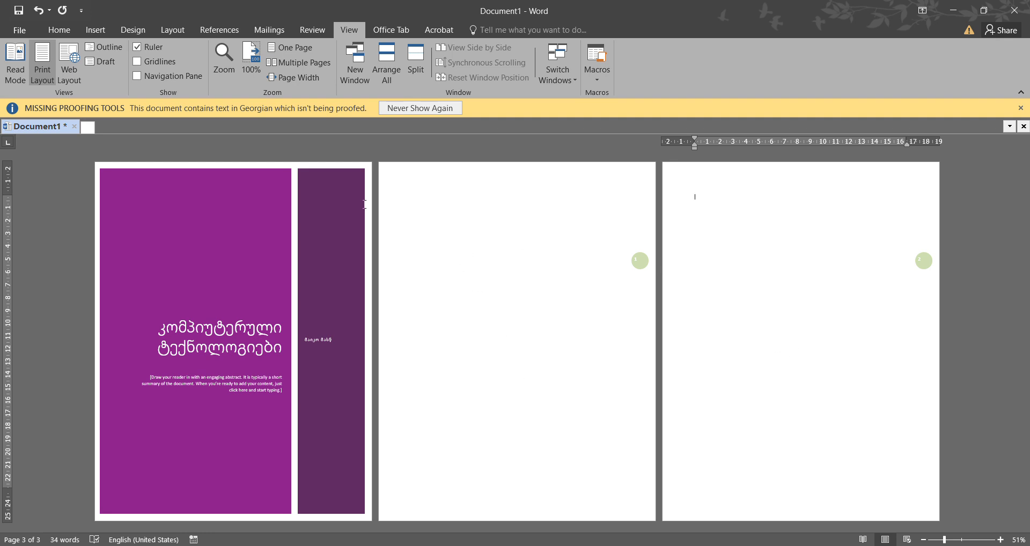
# - Insert the built-in Facet (Even Page) header and return to the body text on page 2
pyautogui.click(99, 31)
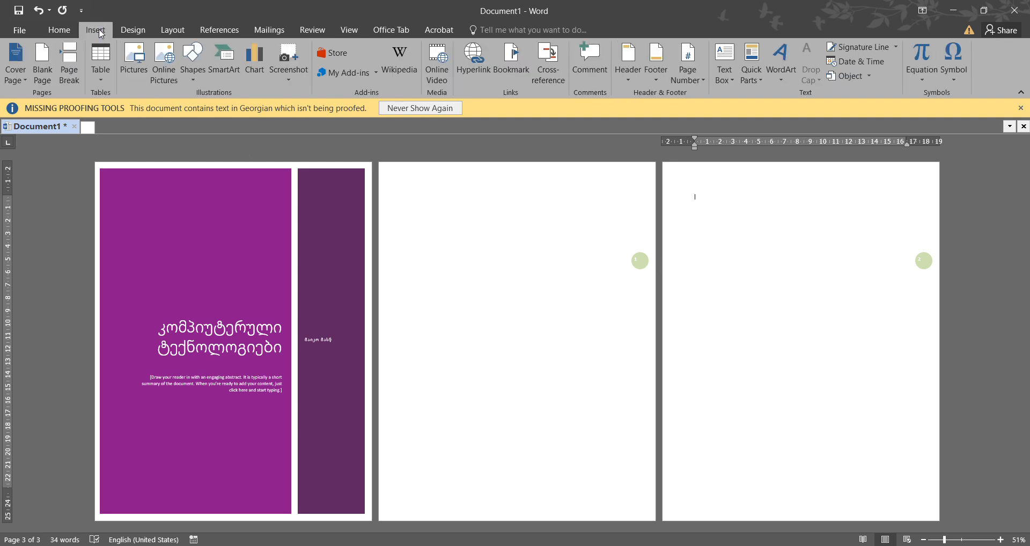
pyautogui.click(628, 75)
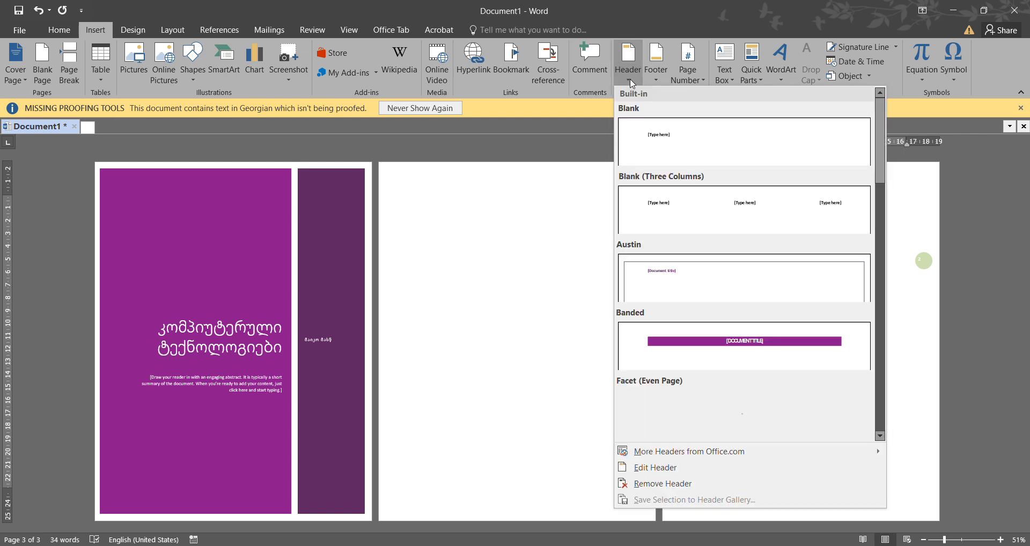
pyautogui.scroll(-8, 873, 333)
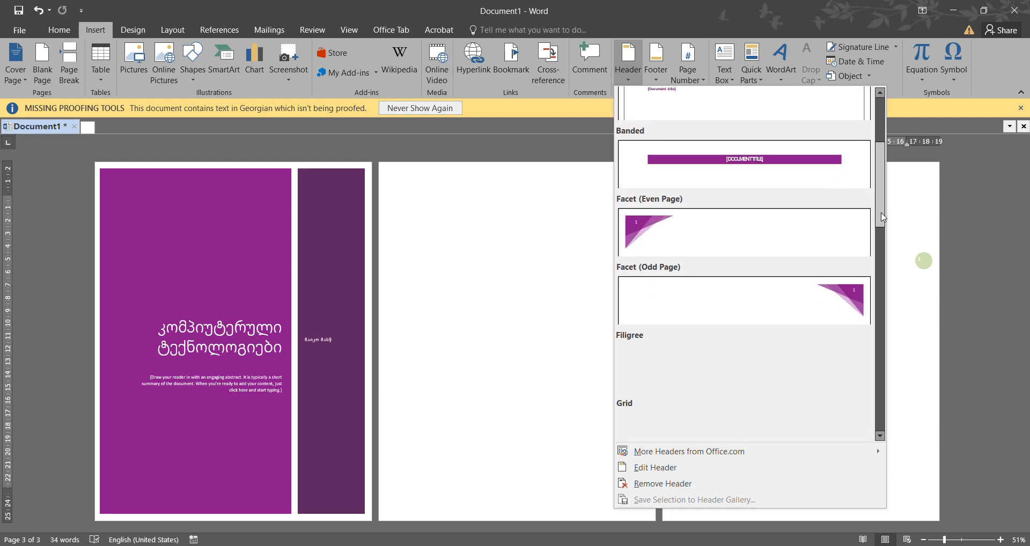
pyautogui.moveTo(873, 332); pyautogui.dragTo(894, 204)
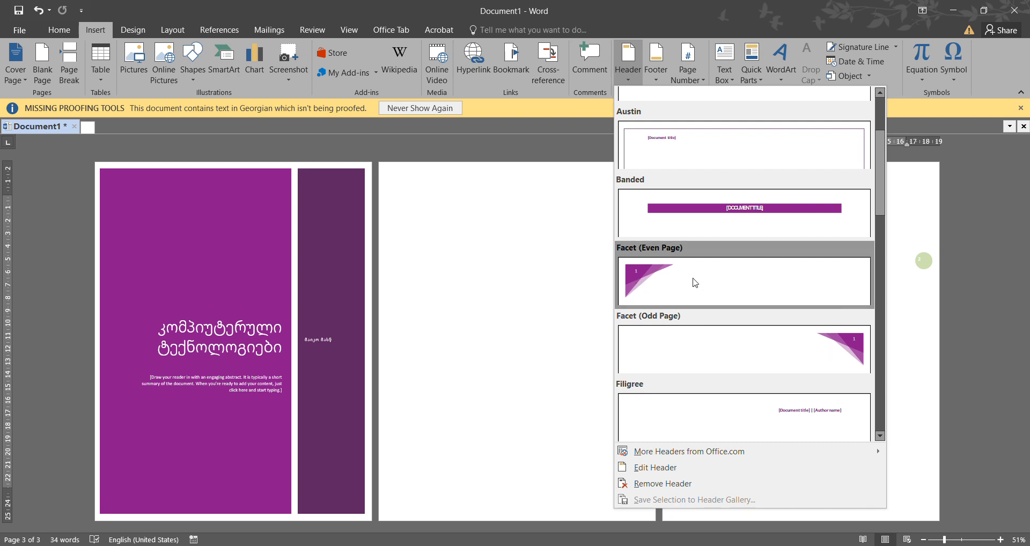
pyautogui.click(638, 279)
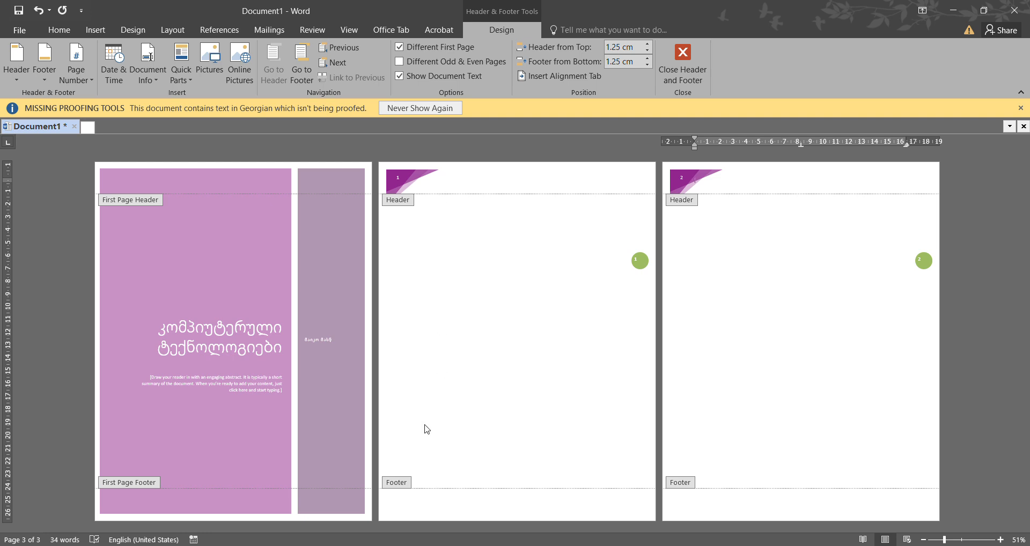
pyautogui.doubleClick(482, 306)
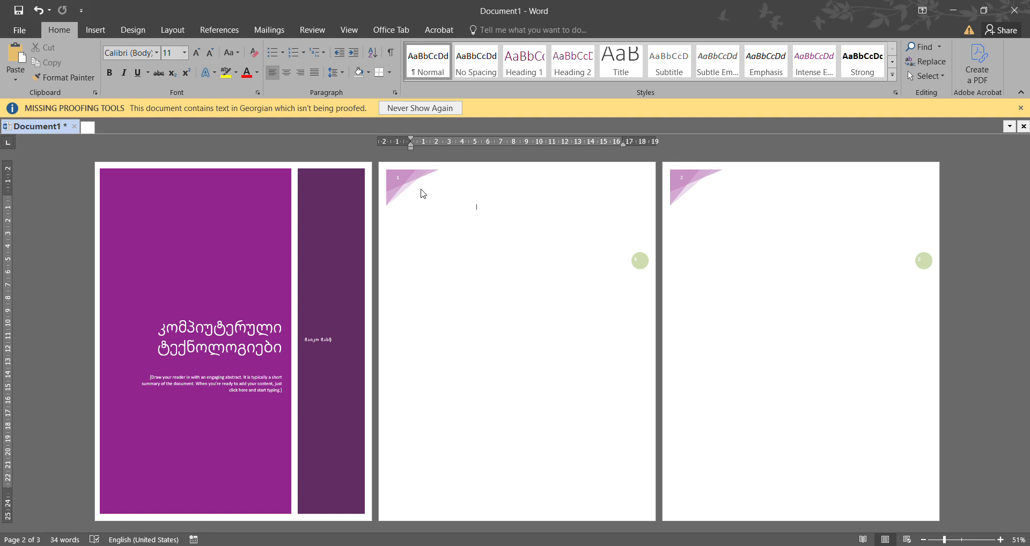
# - Remove the decorative Facet header from the document
pyautogui.click(95, 28)
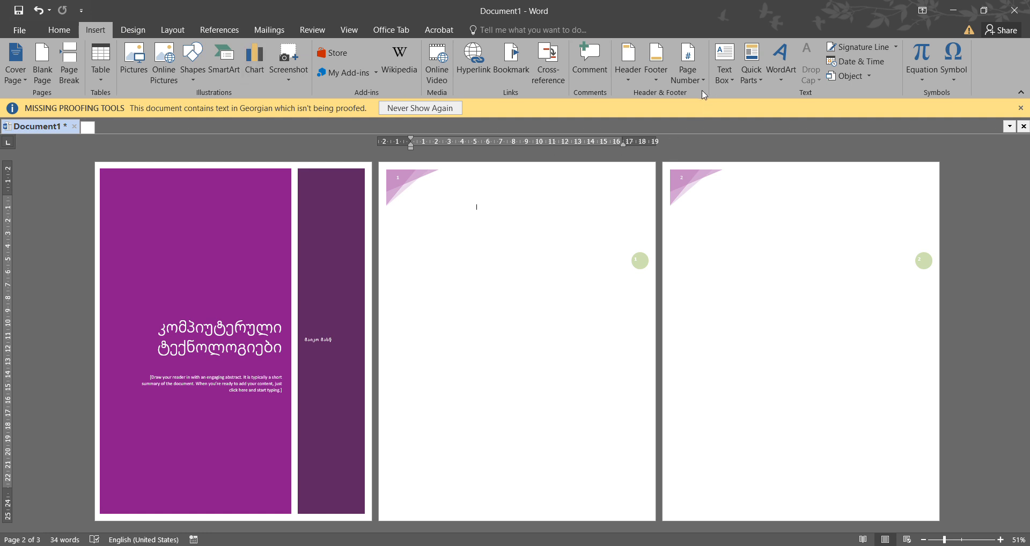
pyautogui.click(629, 79)
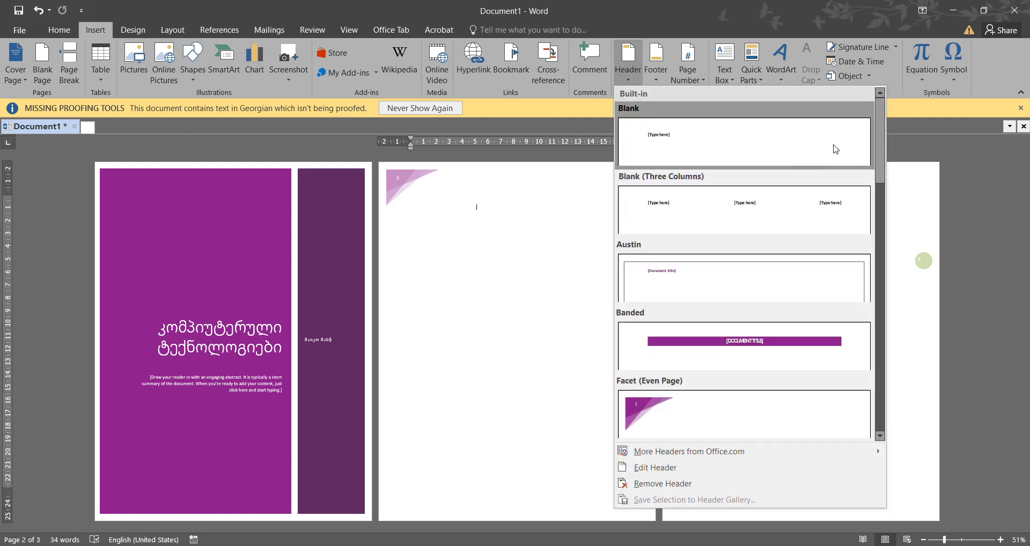
pyautogui.scroll(-5, 867, 321)
pyautogui.scroll(-5, 867, 321)
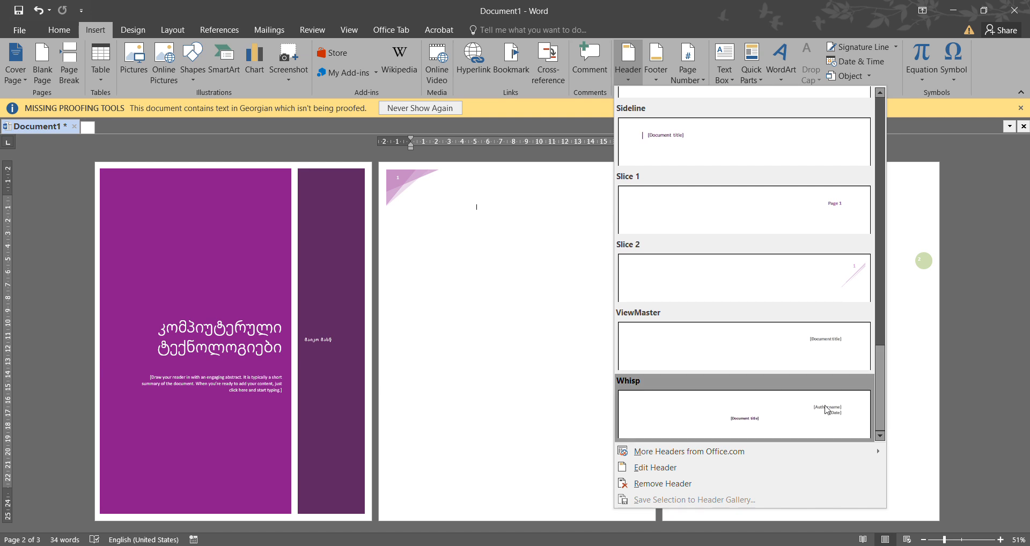
pyautogui.click(635, 487)
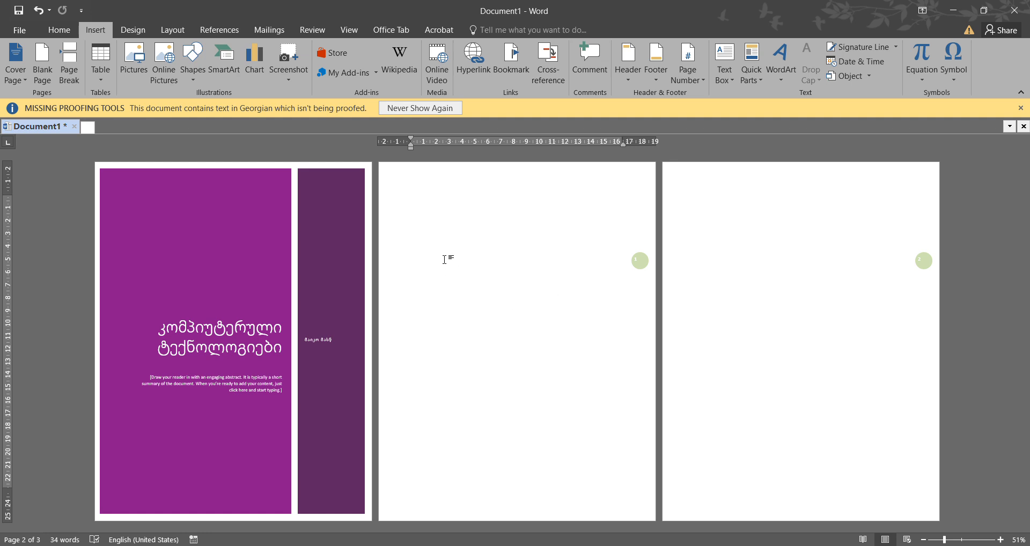
# - Open the page 2 header and footer areas and switch the Different First Page option off and back on
pyautogui.doubleClick(414, 175)
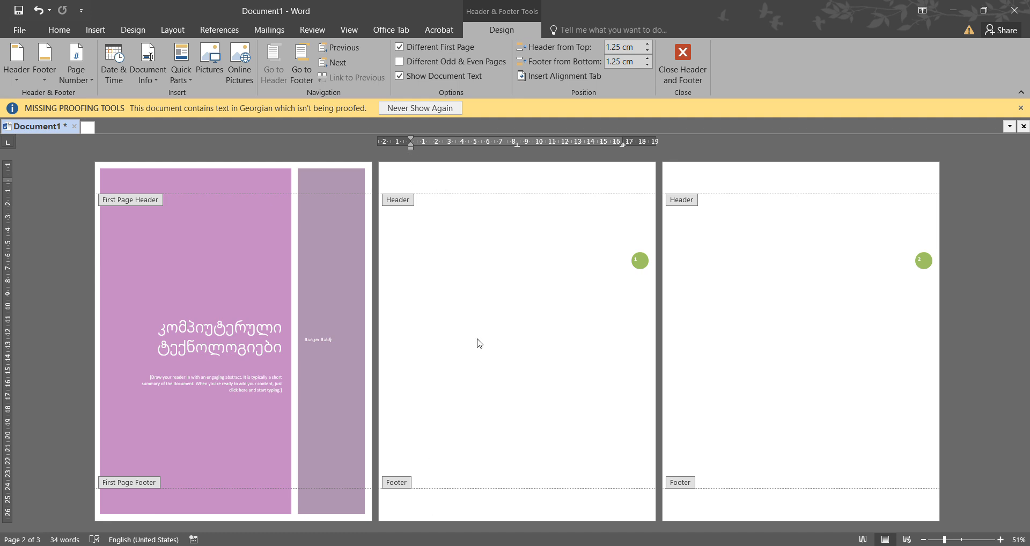
pyautogui.doubleClick(494, 339)
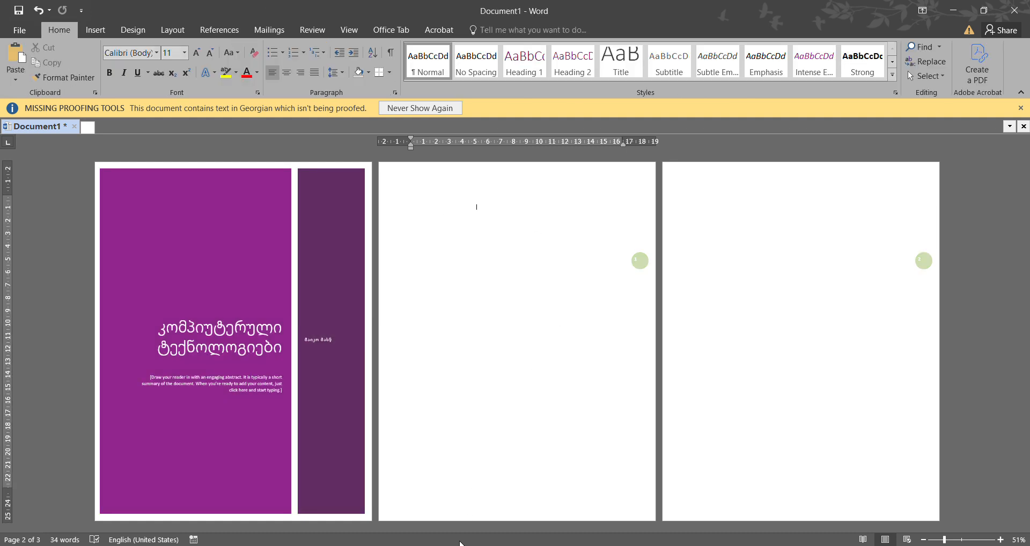
pyautogui.doubleClick(412, 509)
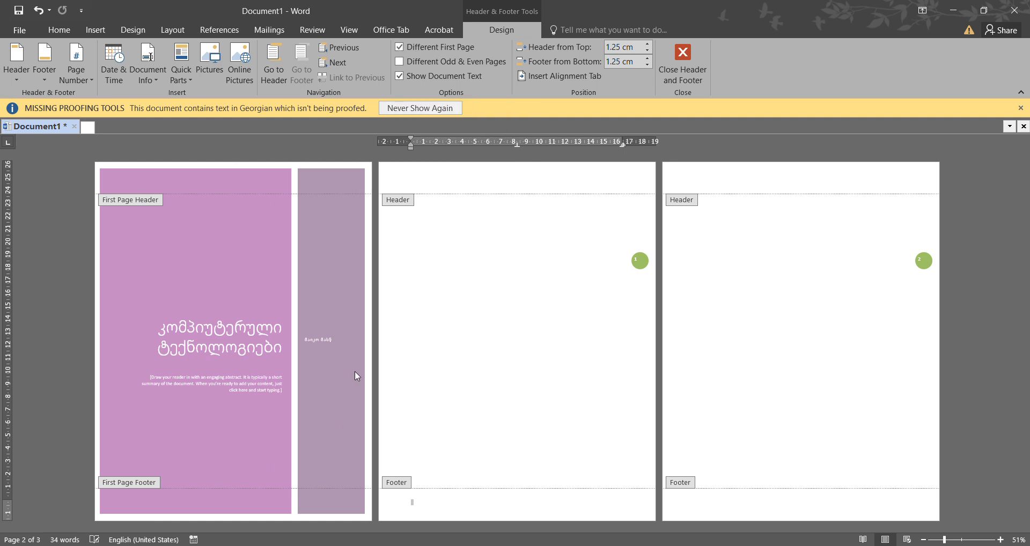
pyautogui.click(399, 47)
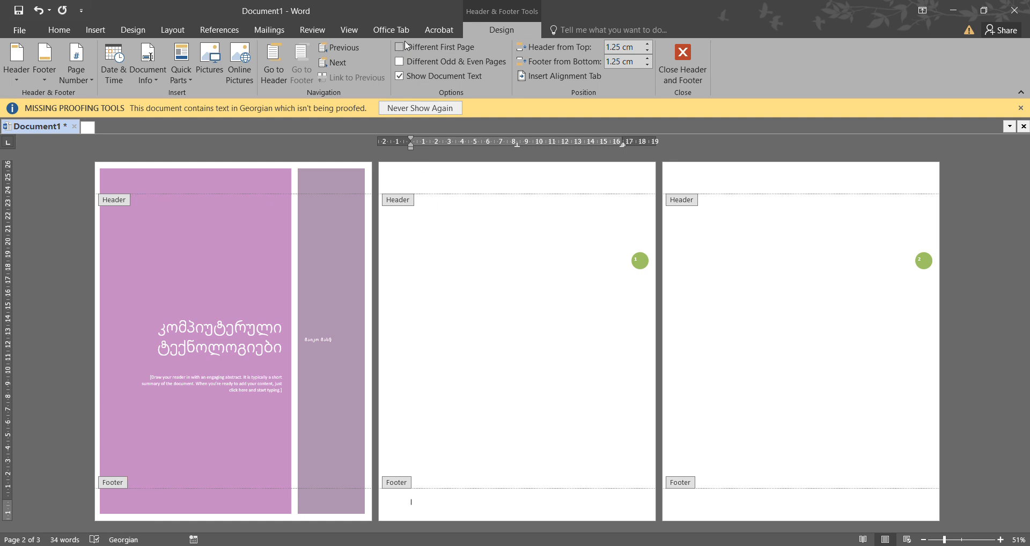
pyautogui.click(399, 47)
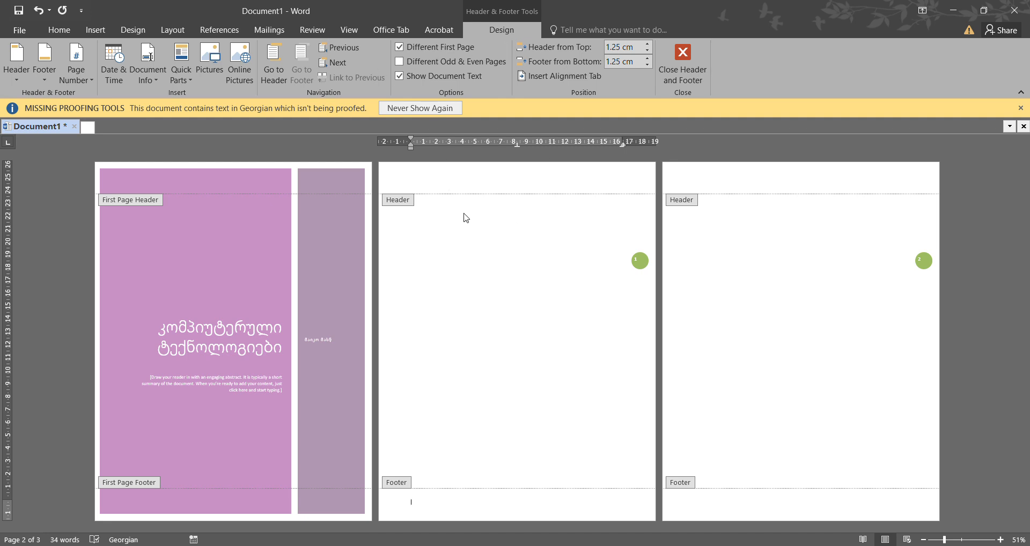
# - Enter the text "სკოლა" in the page 2 header and return to the body text
pyautogui.click(434, 183)
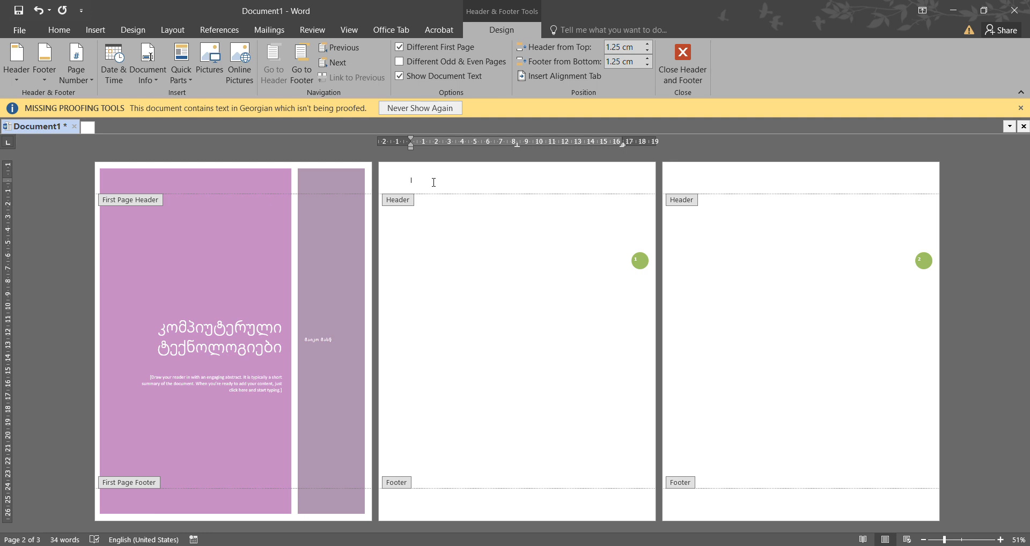
pyautogui.hotkey('alt', 'shift')
pyautogui.write('სკოლა')
pyautogui.click(723, 181)
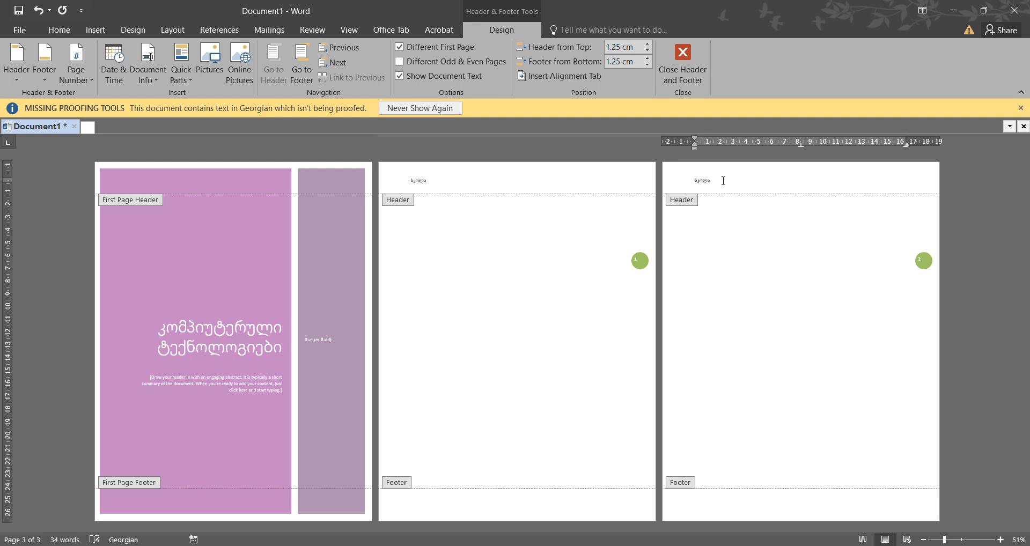
pyautogui.moveTo(723, 181); pyautogui.dragTo(696, 186)
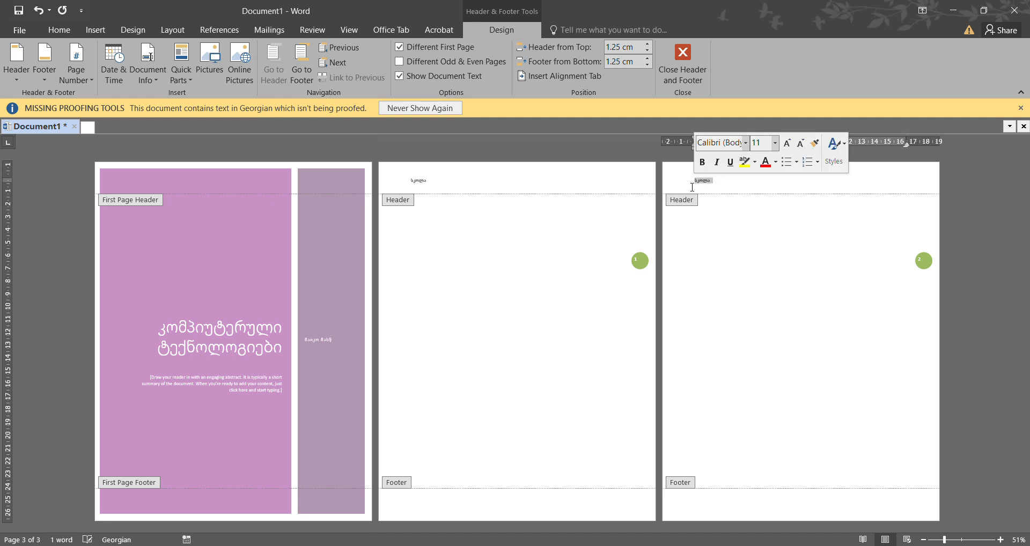
pyautogui.doubleClick(562, 273)
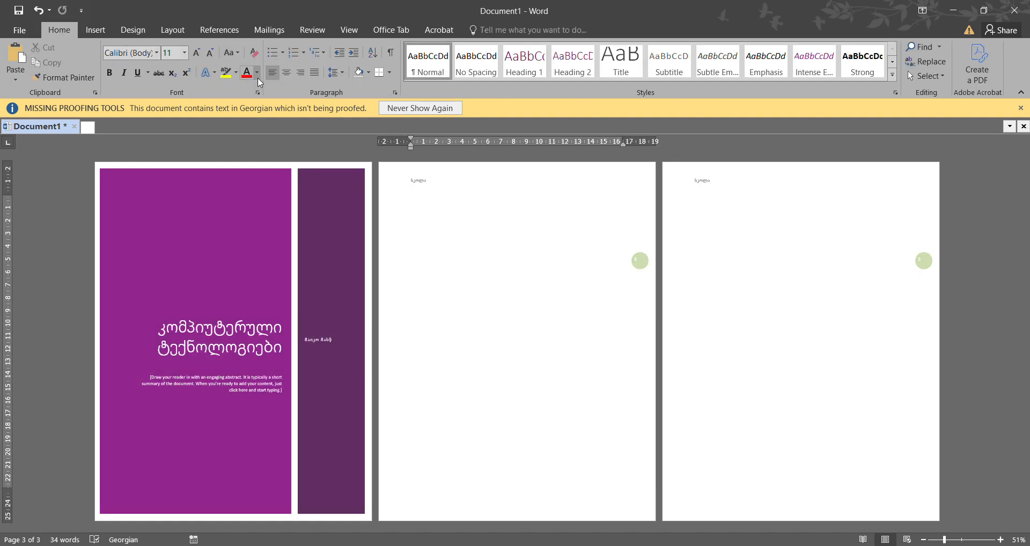
# - Add another blank page and zoom out to 40% so all four pages fit side by side
pyautogui.click(90, 28)
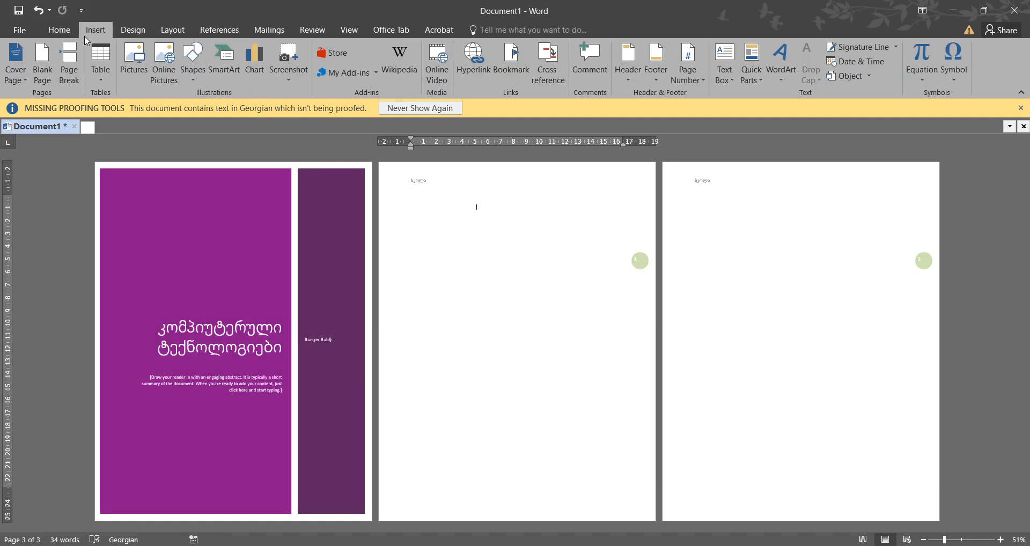
pyautogui.click(42, 78)
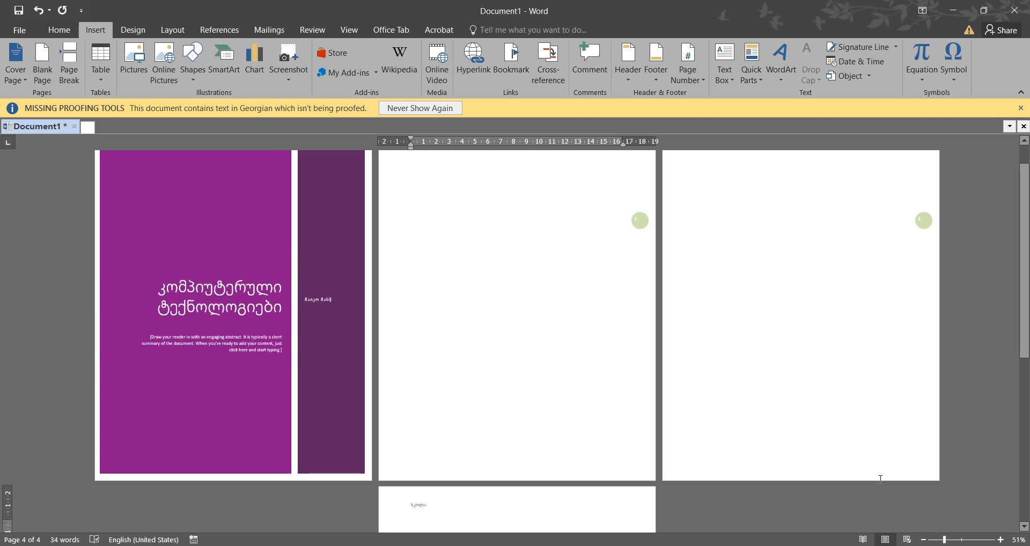
pyautogui.click(923, 539)
pyautogui.click(923, 539)
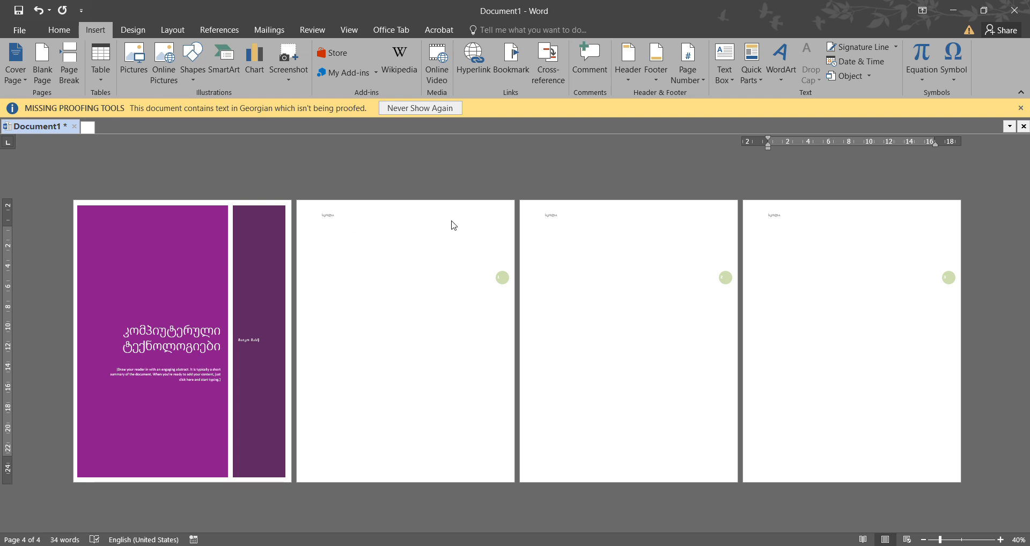
pyautogui.doubleClick(588, 214)
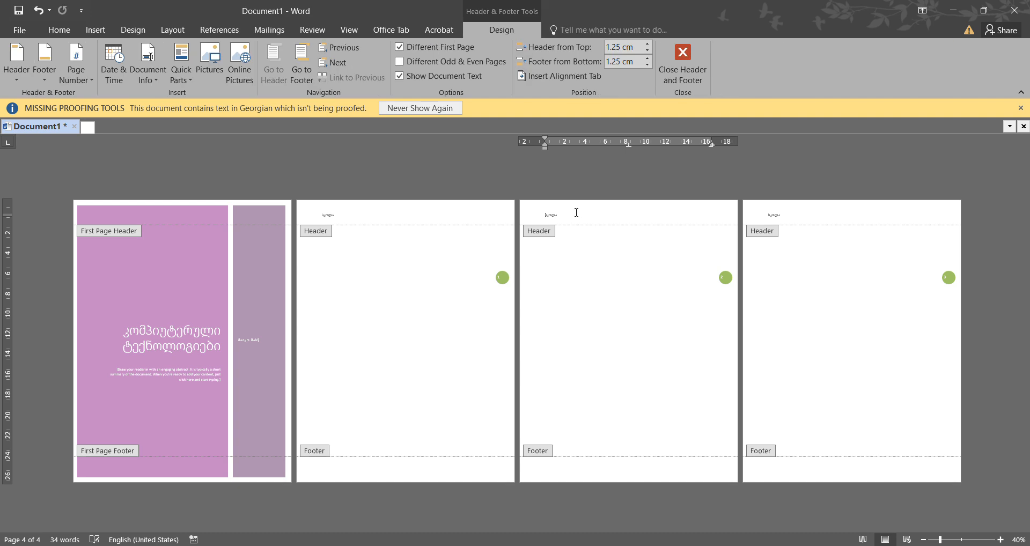
pyautogui.moveTo(562, 216); pyautogui.dragTo(544, 215)
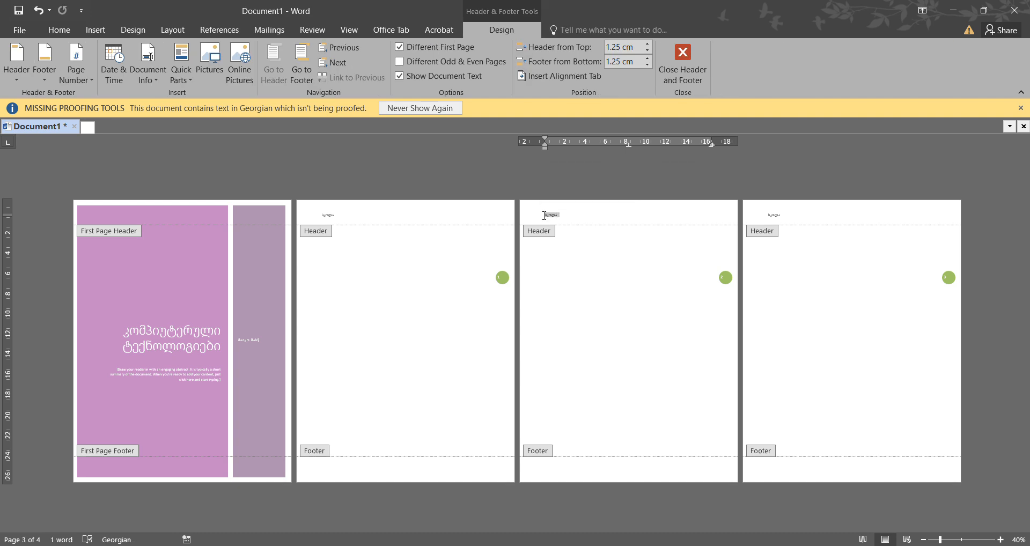
pyautogui.press('Delete')
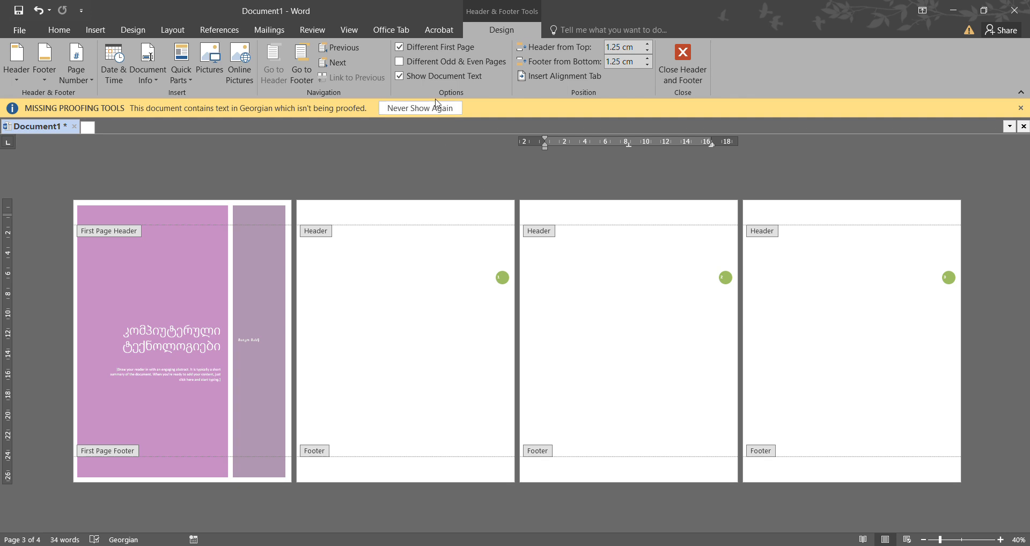
pyautogui.click(399, 61)
pyautogui.hotkey('ctrl', 'z')
pyautogui.hotkey('ctrl', 'z')
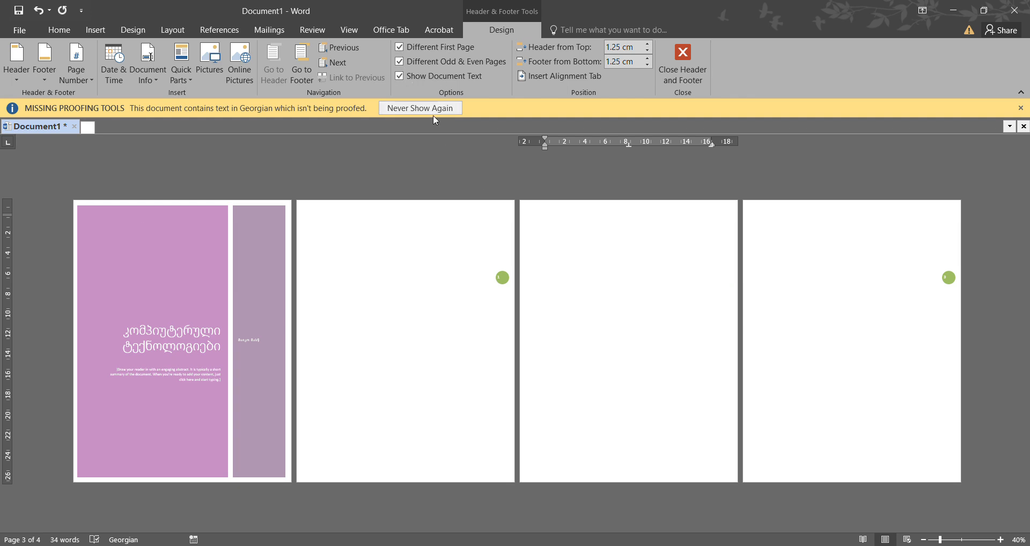
pyautogui.click(570, 266)
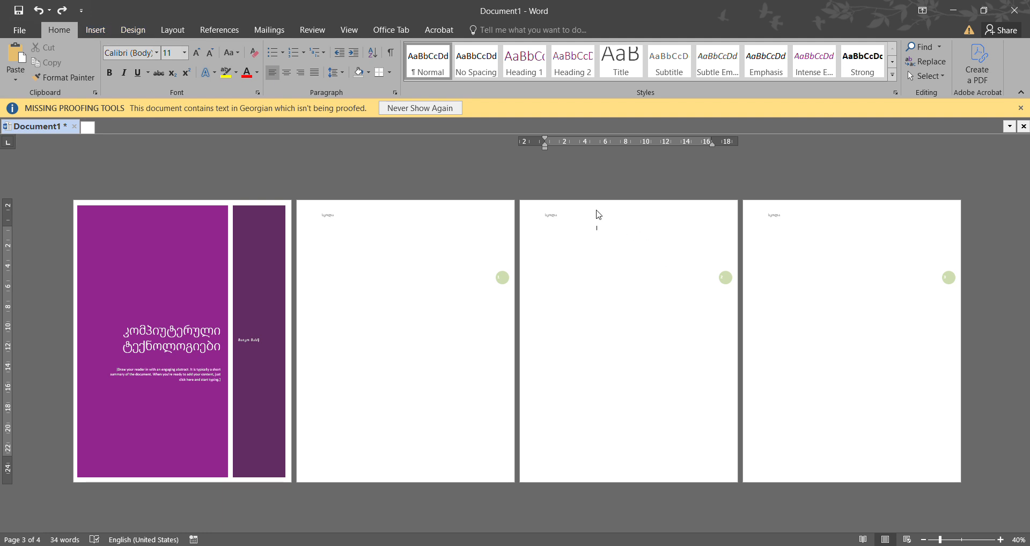
# - Give even pages their own header text using Different Odd & Even Pages, and add a fifth page with a page break
pyautogui.doubleClick(597, 212)
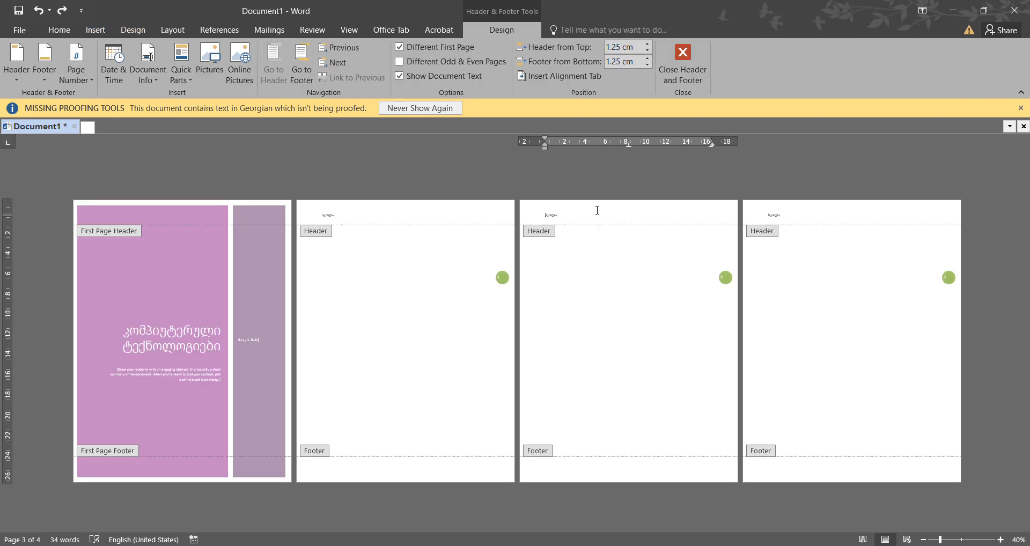
pyautogui.click(399, 62)
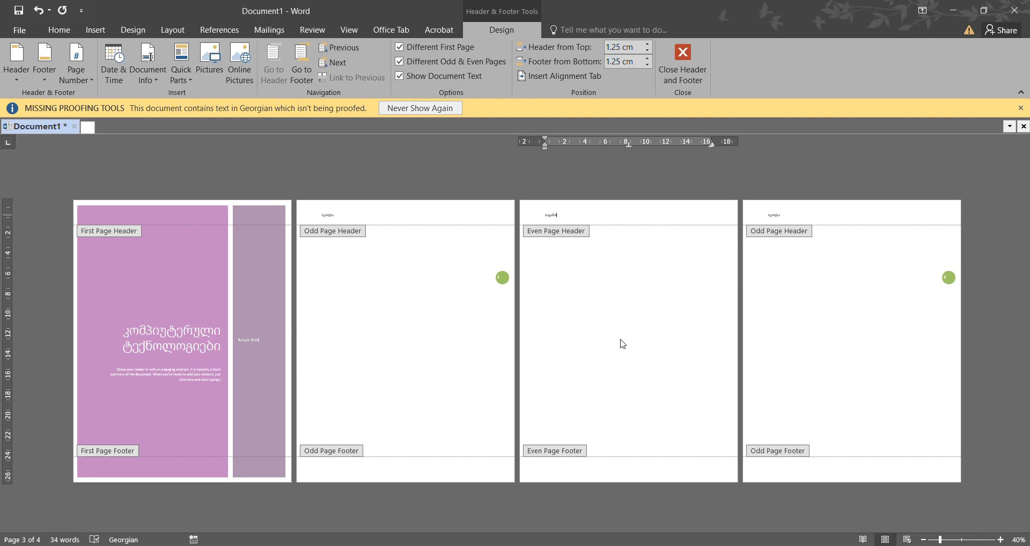
pyautogui.doubleClick(592, 345)
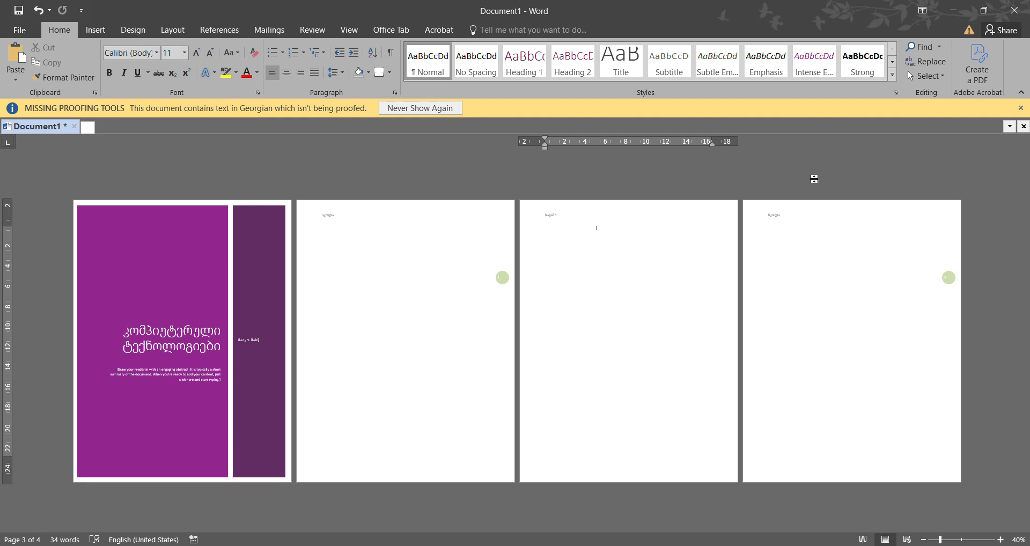
pyautogui.click(95, 30)
pyautogui.click(67, 62)
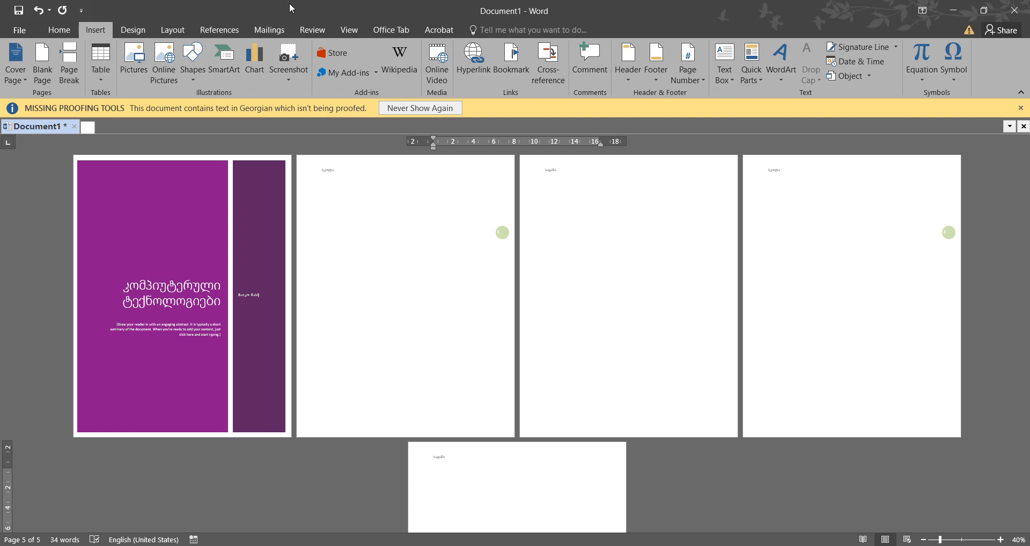
# - Open the odd page footer on page 2 for editing and review the Document Info and Quick Parts insert options
pyautogui.doubleClick(338, 423)
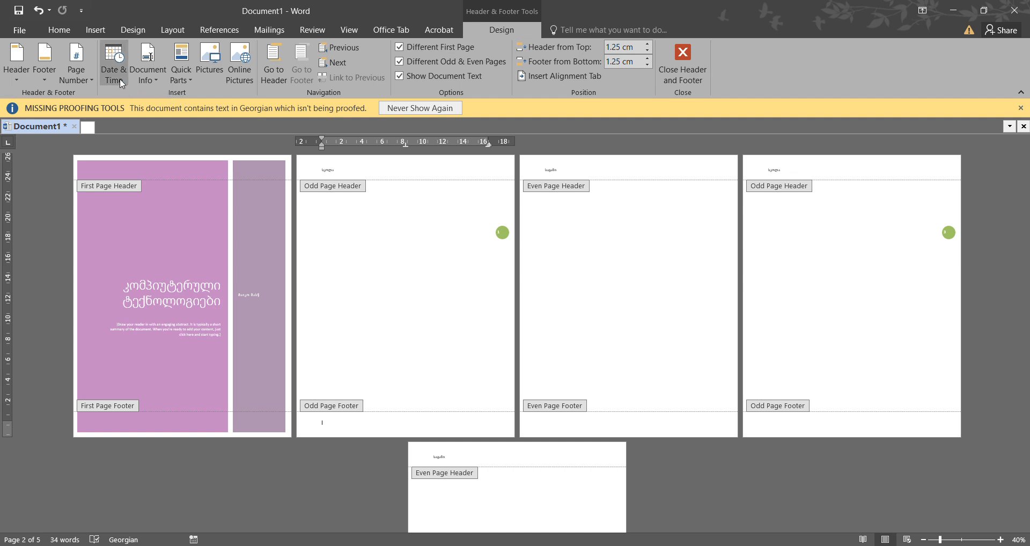
pyautogui.click(150, 80)
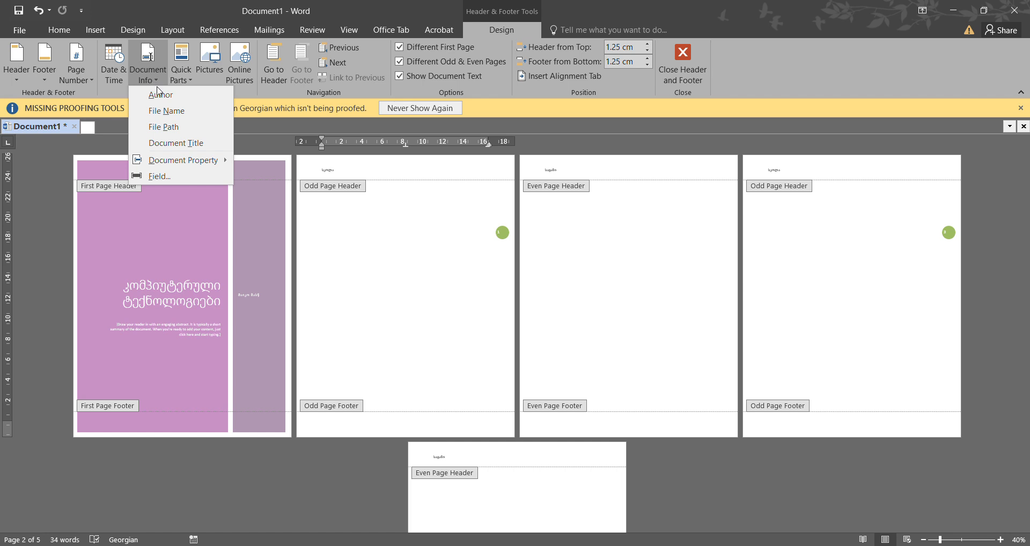
pyautogui.click(184, 78)
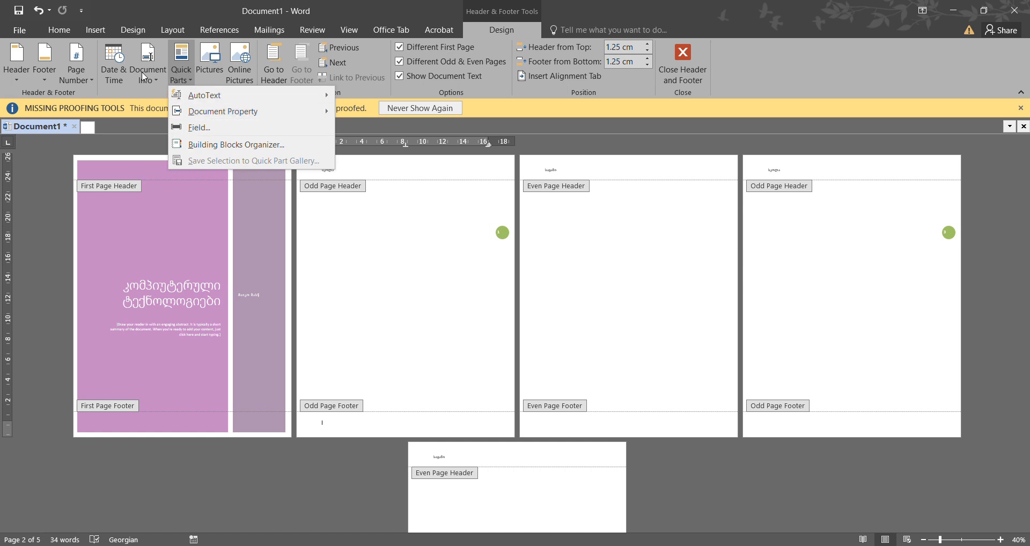
pyautogui.click(150, 95)
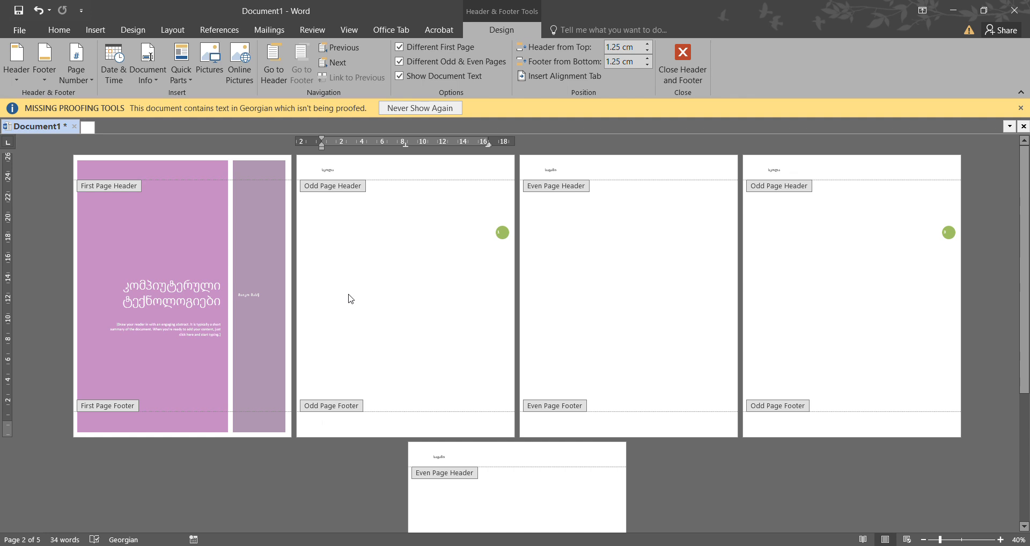
# - Insert the Georgian-language date "შაბათი, 26 აპრილი, 2025" into the odd page footer and return to the body text
pyautogui.click(120, 79)
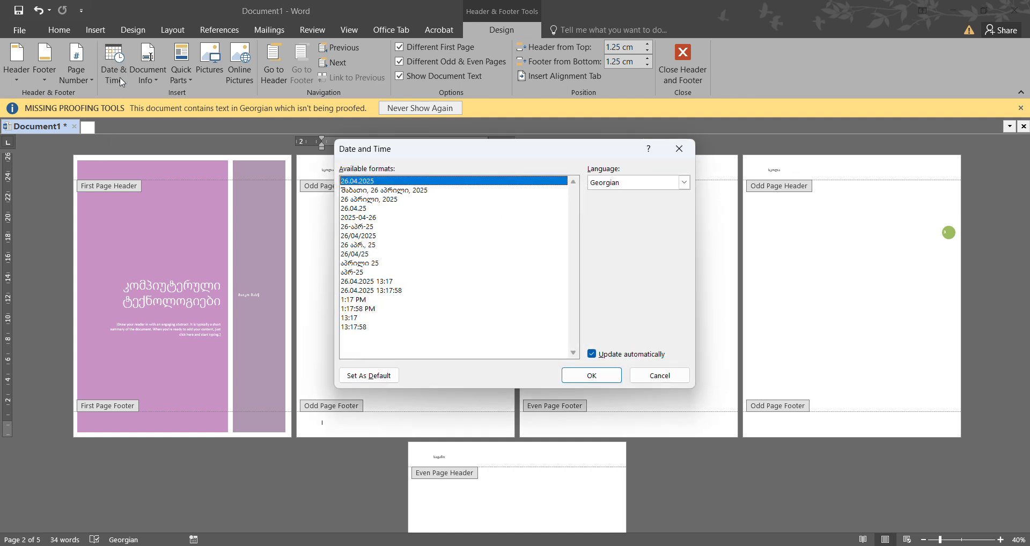
pyautogui.click(392, 195)
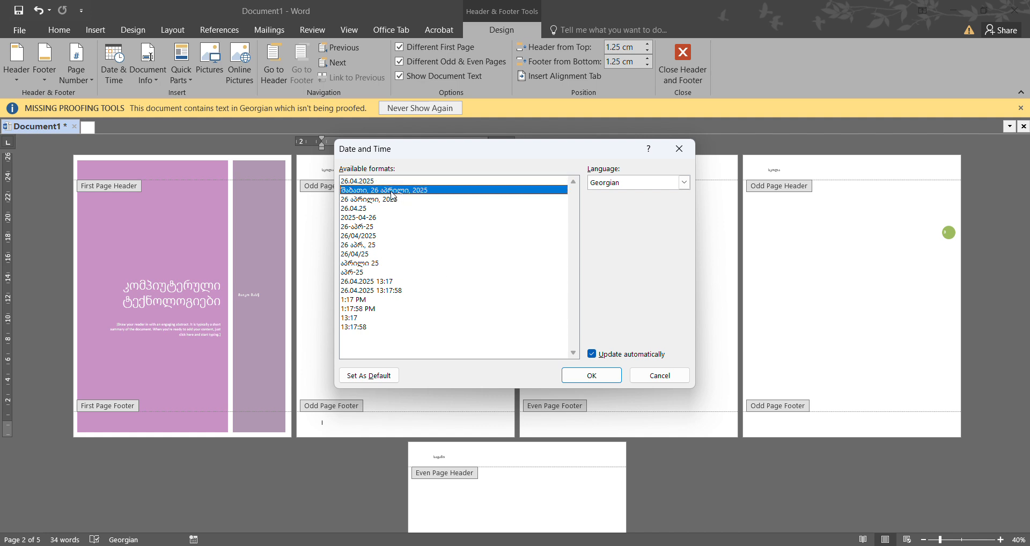
pyautogui.click(683, 182)
pyautogui.click(674, 195)
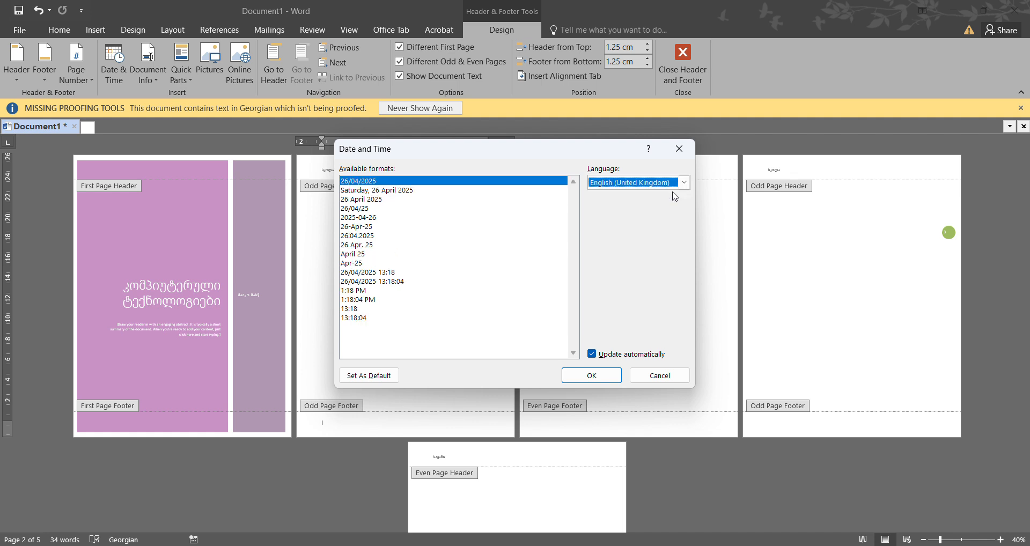
pyautogui.click(446, 190)
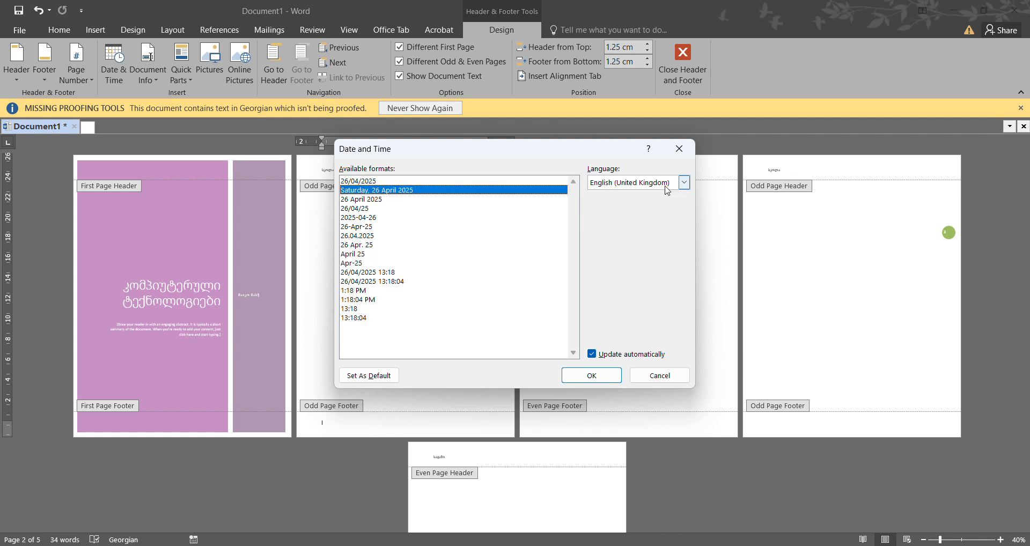
pyautogui.click(683, 182)
pyautogui.click(670, 213)
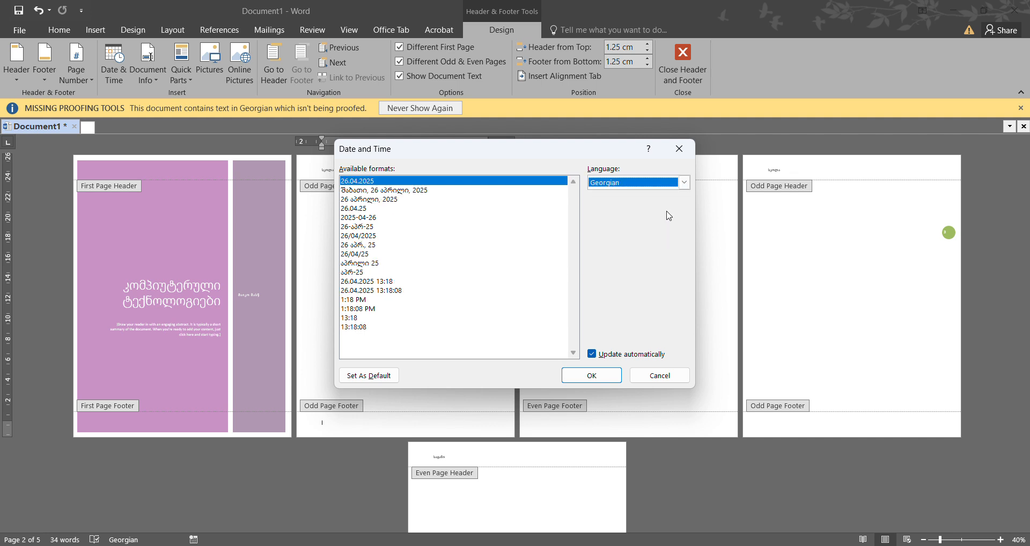
pyautogui.click(409, 190)
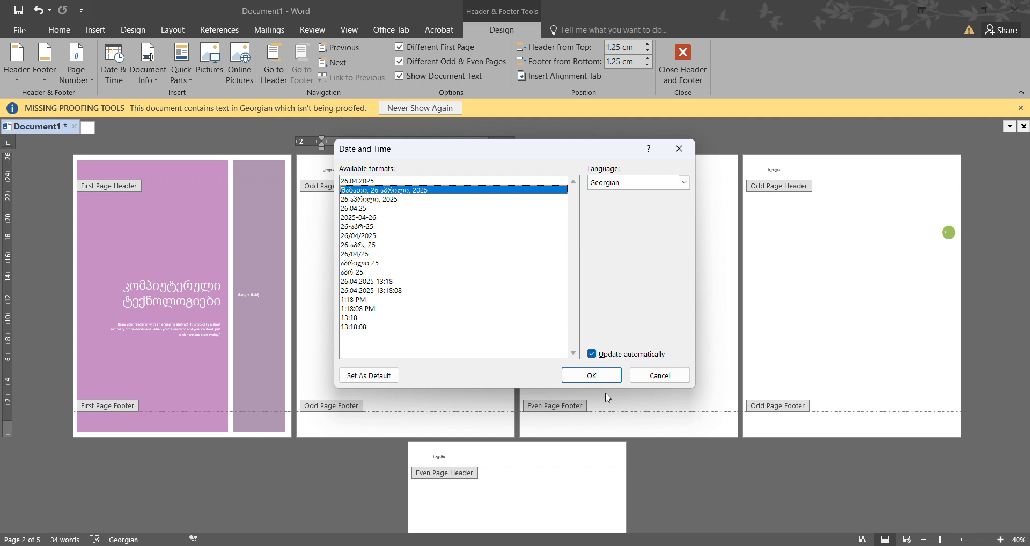
pyautogui.click(594, 356)
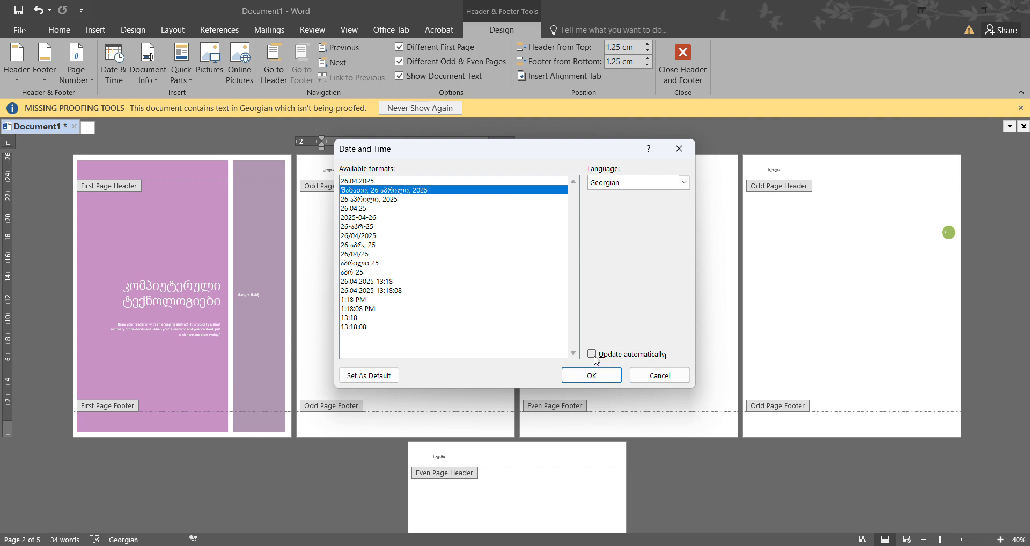
pyautogui.click(586, 374)
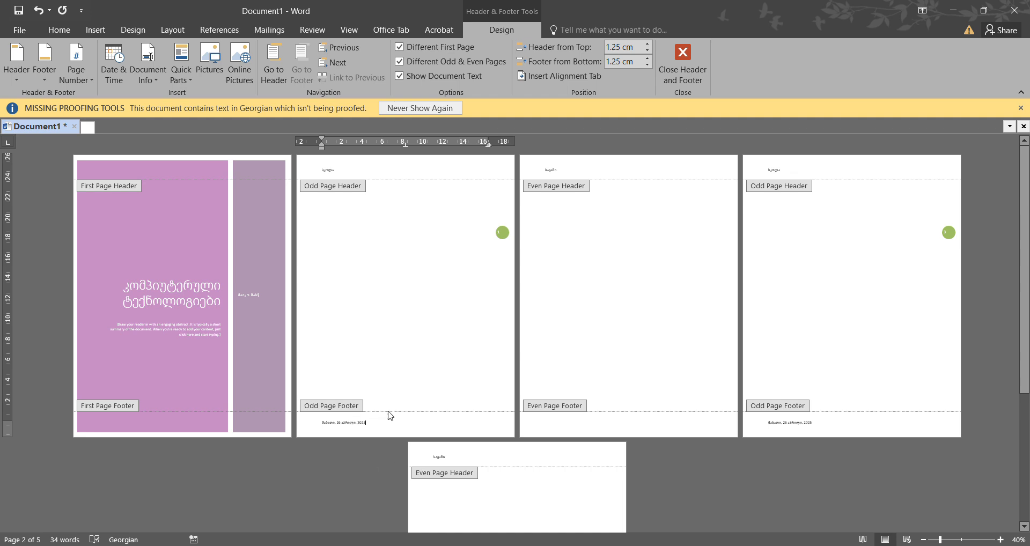
pyautogui.doubleClick(381, 382)
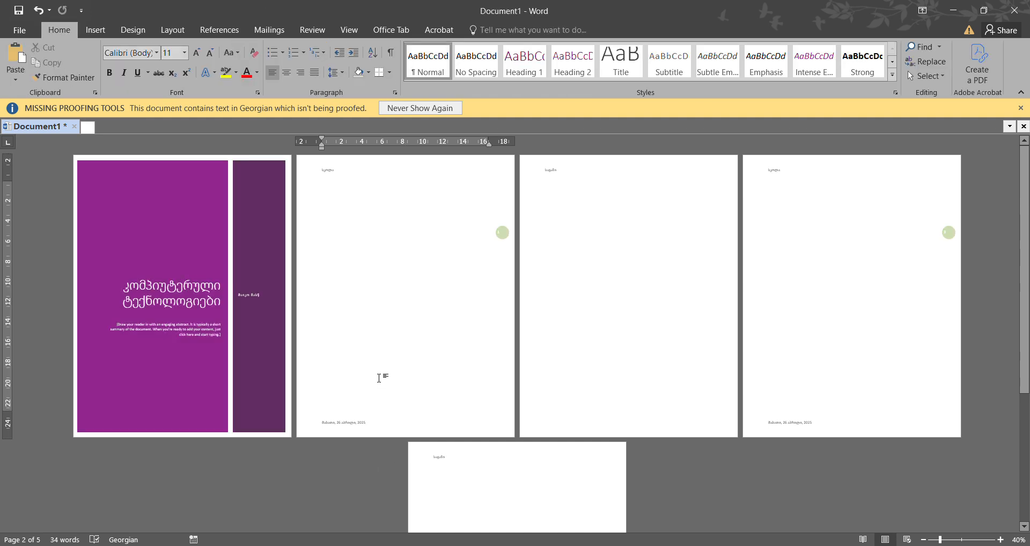
# - Look over the first pages up close, and zoom out to 30% so all five pages fit in one row
pyautogui.keyDown('ctrl'); pyautogui.scroll(4, 379, 378); pyautogui.keyUp('ctrl')
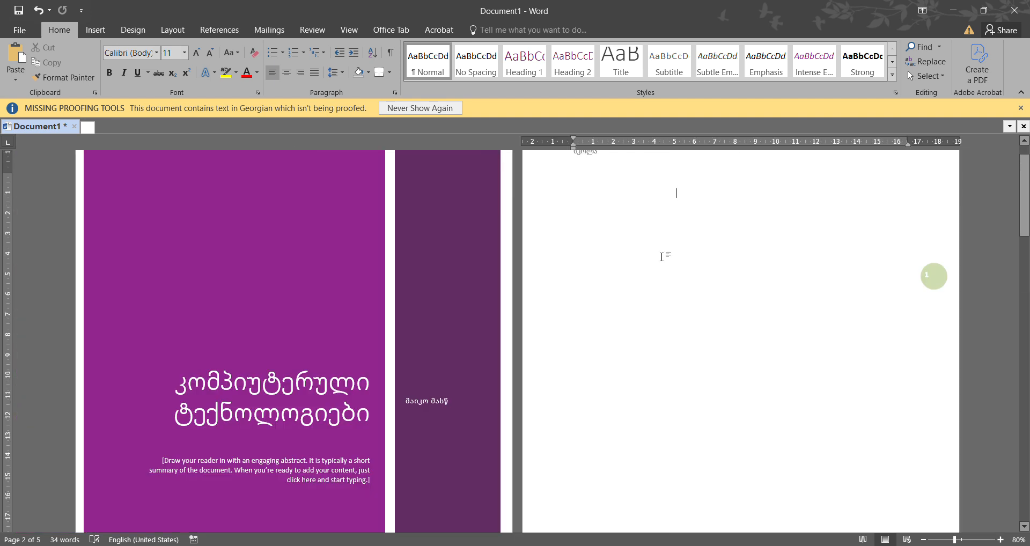
pyautogui.moveTo(1022, 224)
pyautogui.mouseDown()
pyautogui.moveTo(1026, 293)
pyautogui.moveTo(1025, 217)
pyautogui.mouseUp()
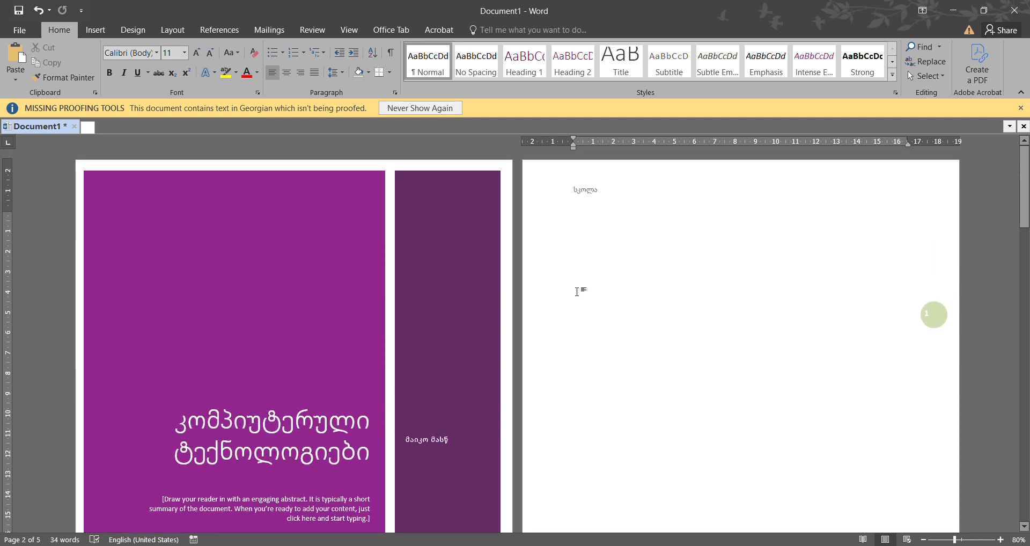
pyautogui.keyDown('ctrl'); pyautogui.scroll(-5, 579, 290); pyautogui.keyUp('ctrl')
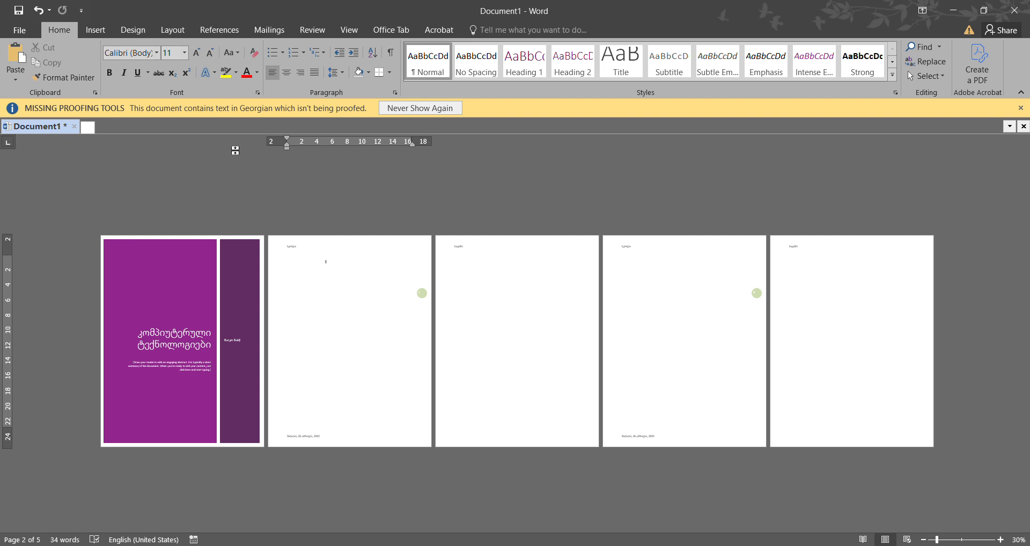
# - Examine the Pattern and Texture fill effects available for the page color and close them without applying one
pyautogui.click(135, 37)
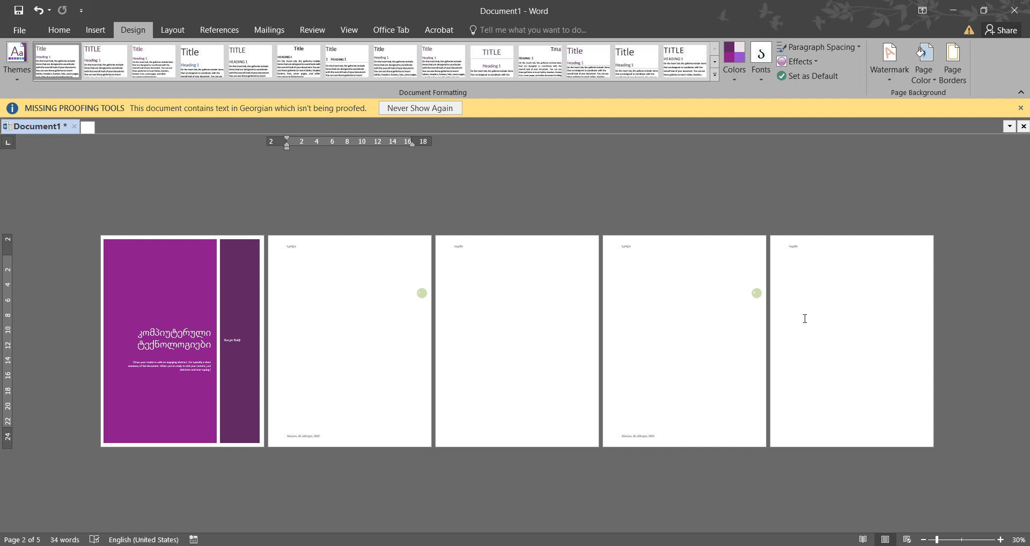
pyautogui.click(922, 75)
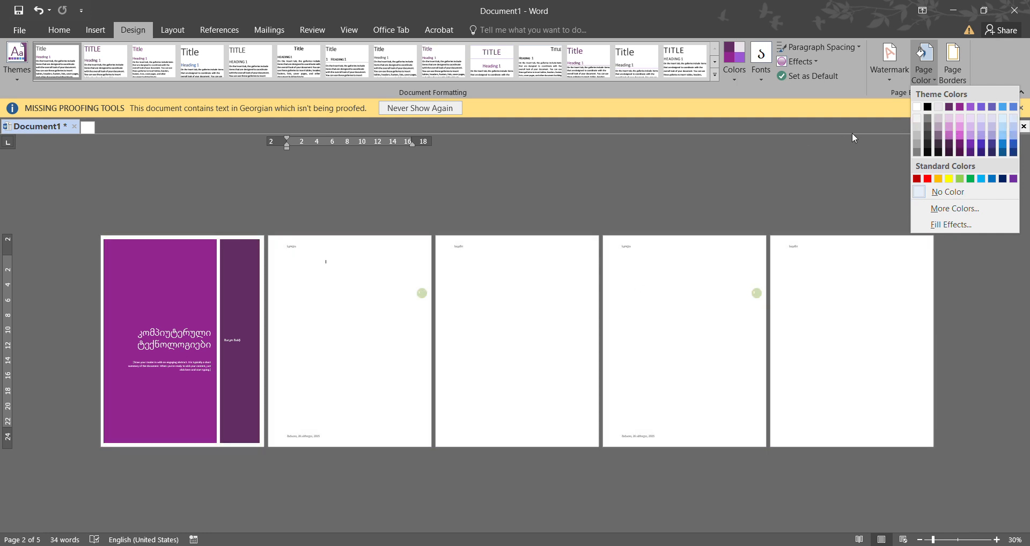
pyautogui.click(922, 226)
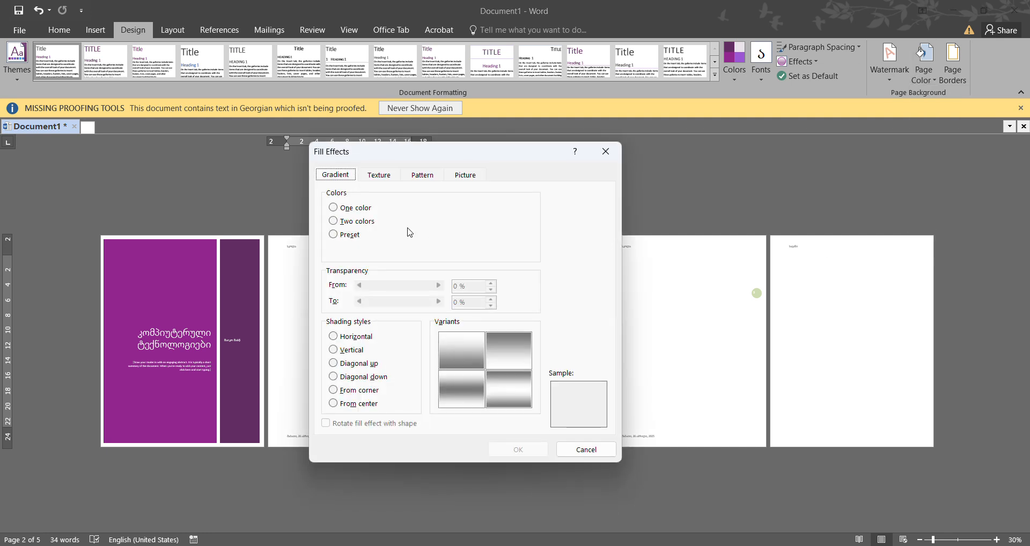
pyautogui.click(382, 181)
pyautogui.click(411, 179)
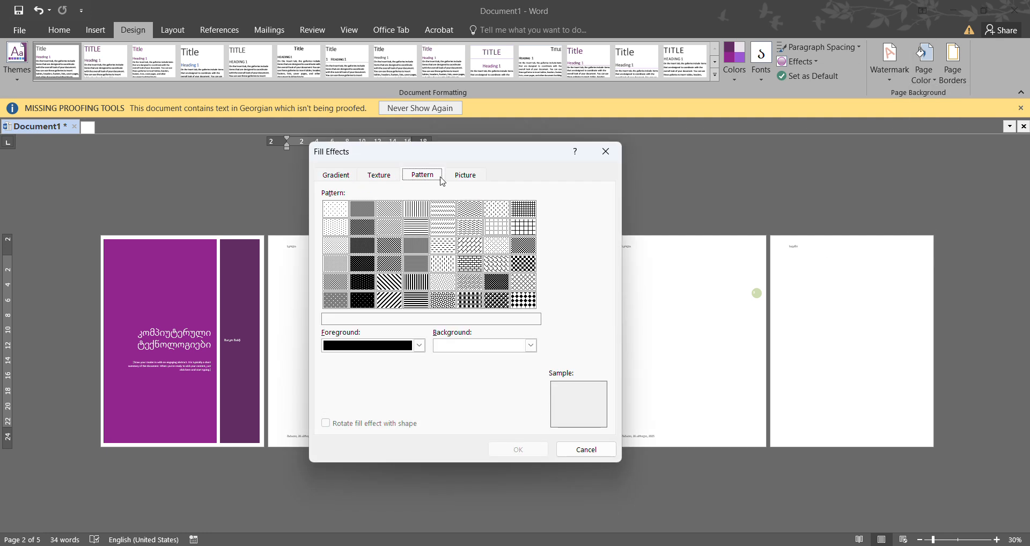
pyautogui.hotkey('ctrl', 'Tab')
pyautogui.click(381, 176)
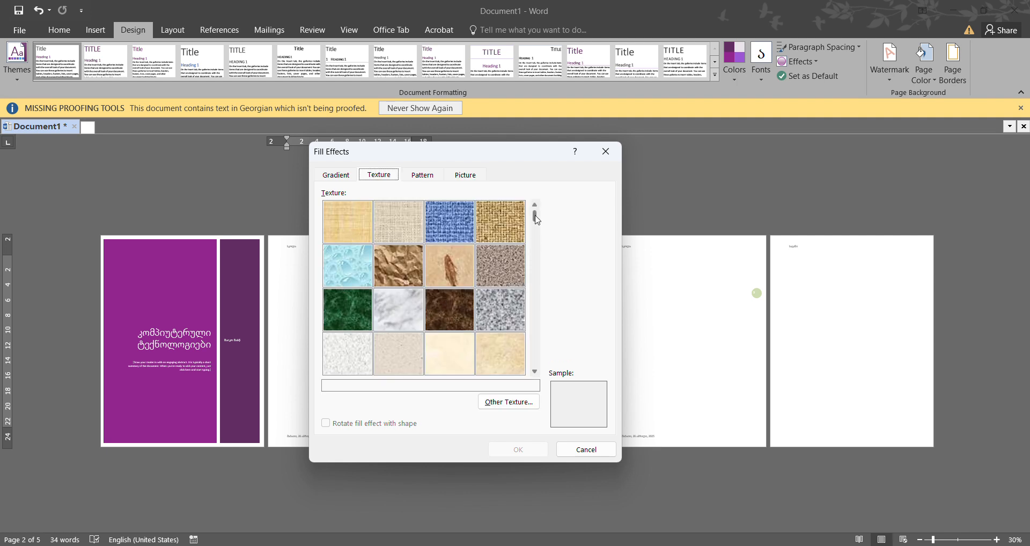
pyautogui.scroll(-1, 523, 284)
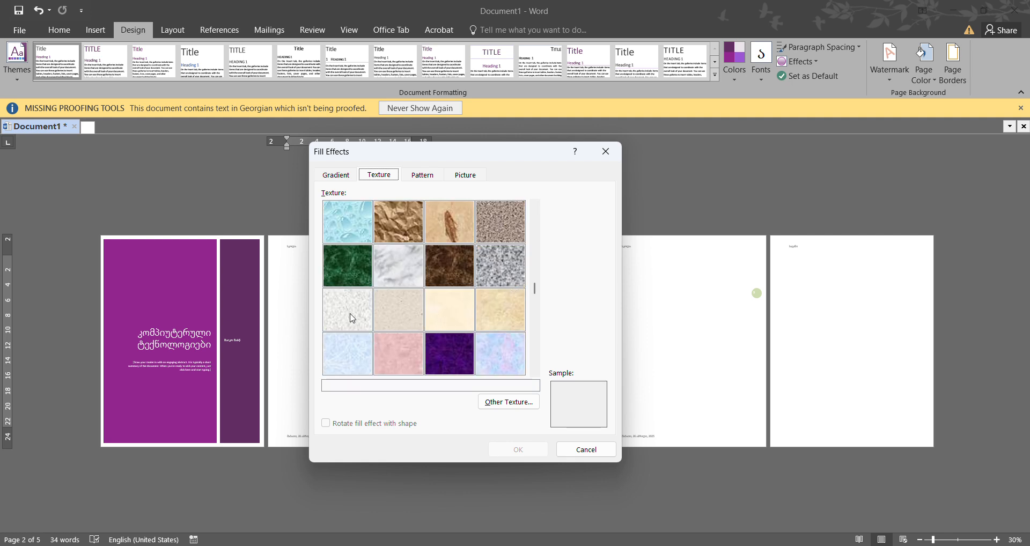
pyautogui.scroll(-1, 536, 298)
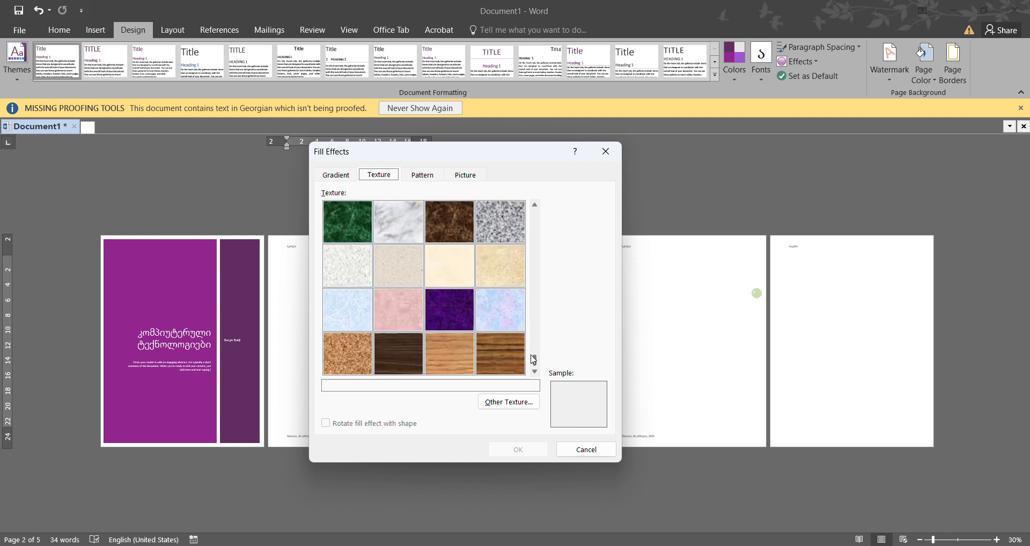
pyautogui.click(535, 206)
pyautogui.click(535, 207)
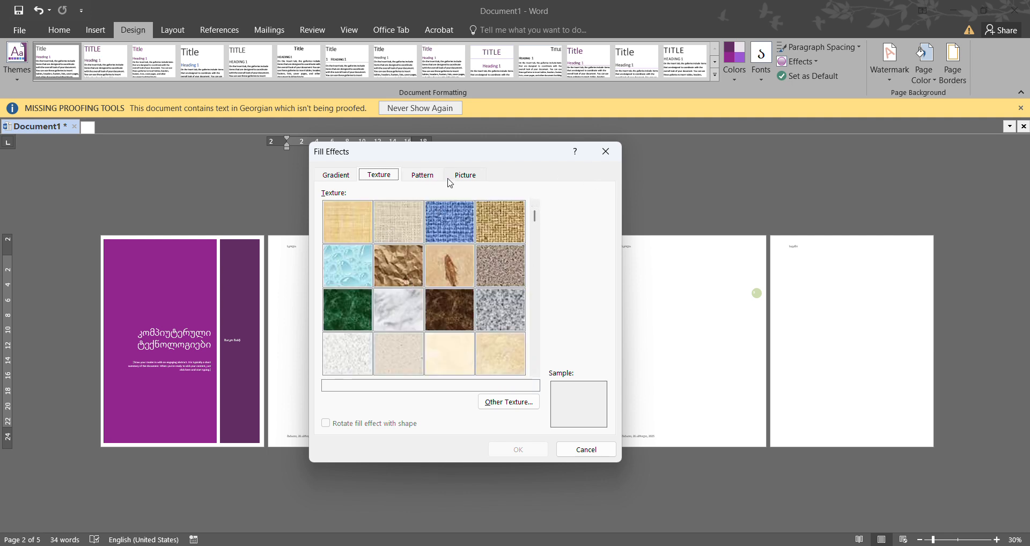
pyautogui.click(601, 158)
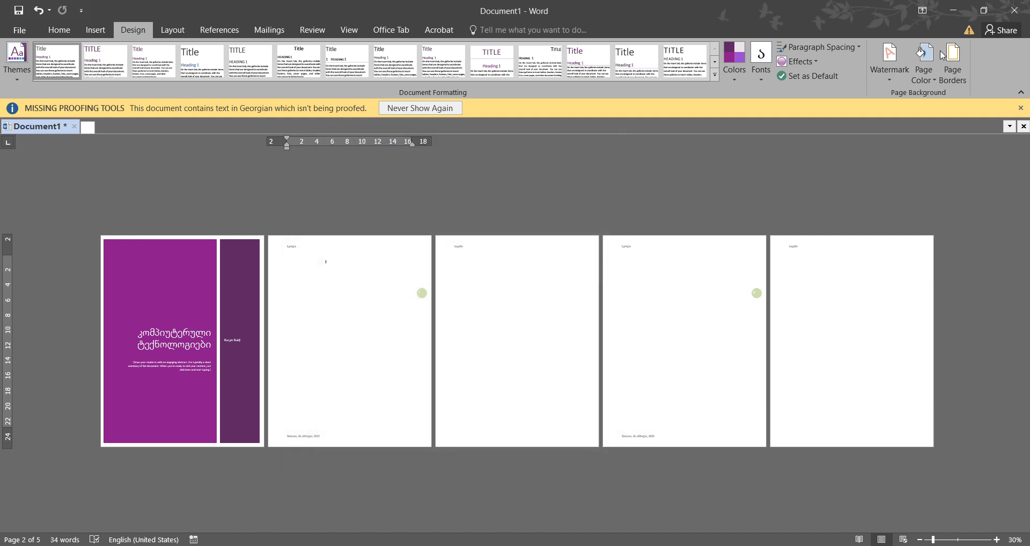
# - Choose the palm tree art as a page border for the whole document after reviewing the line style, color and width options
pyautogui.click(954, 78)
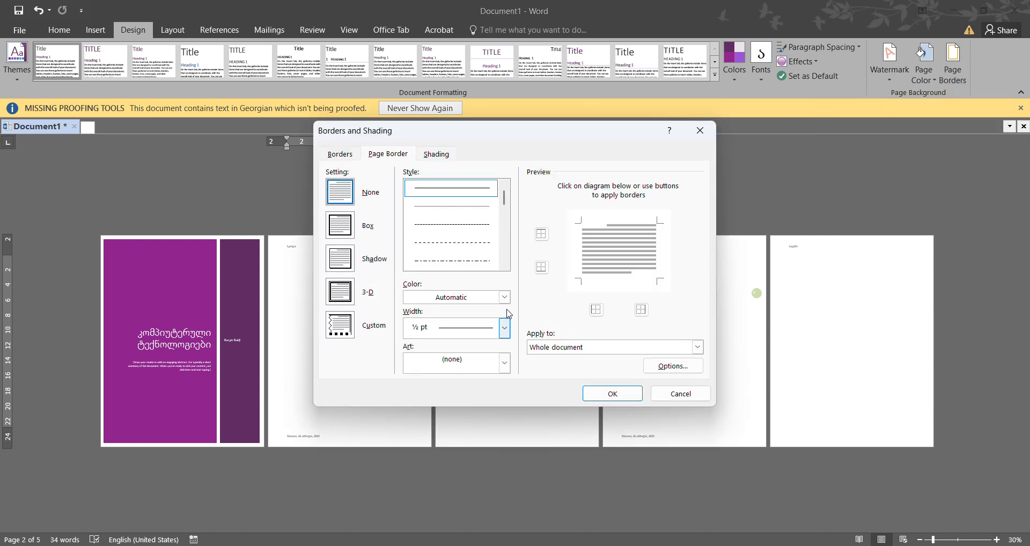
pyautogui.scroll(-6, 504, 202)
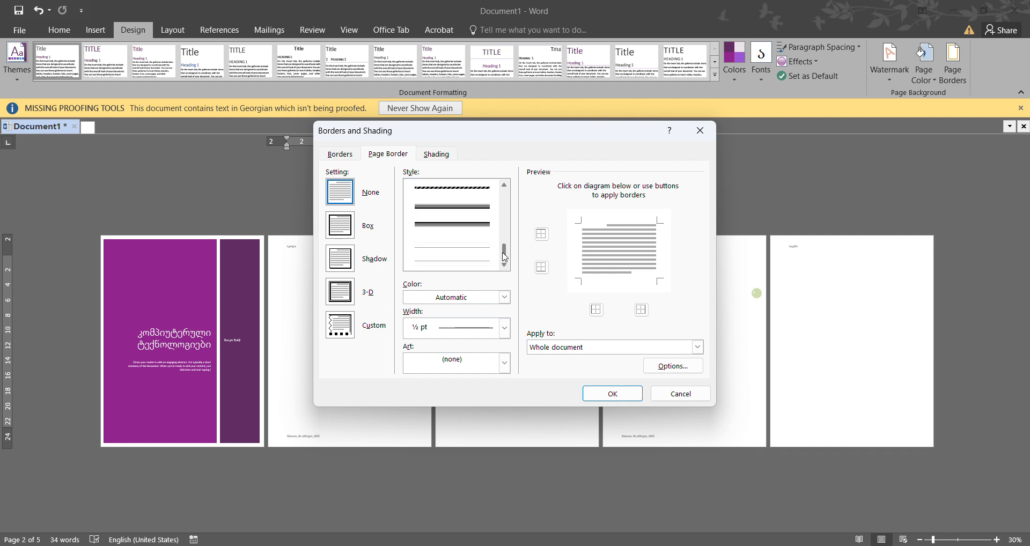
pyautogui.scroll(6, 502, 200)
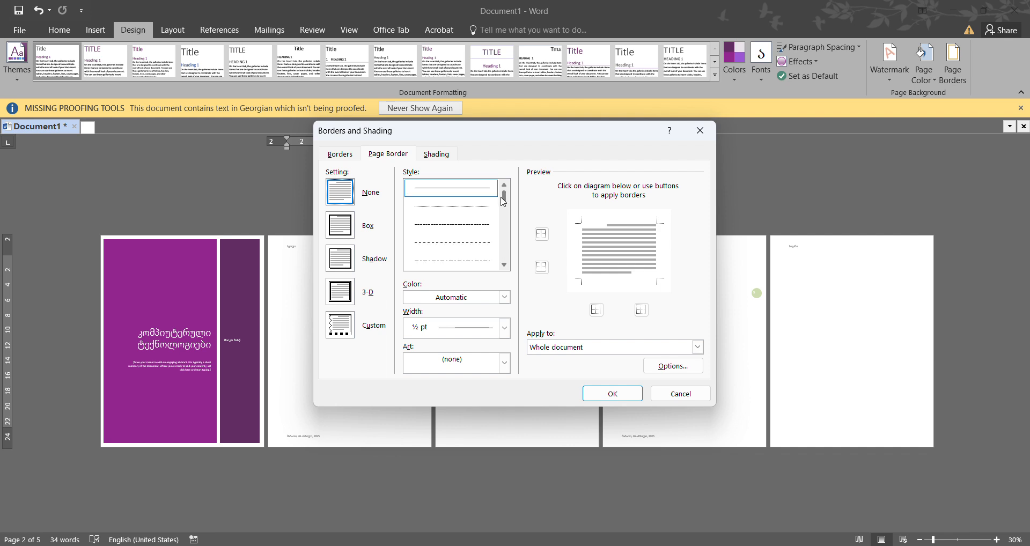
pyautogui.click(504, 298)
pyautogui.click(504, 298)
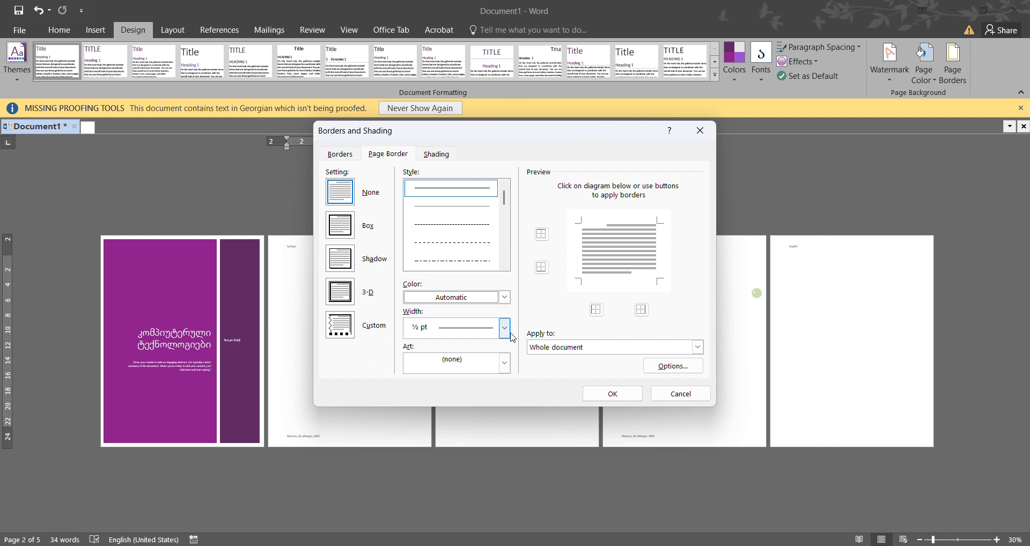
pyautogui.press('Tab')
pyautogui.click(506, 362)
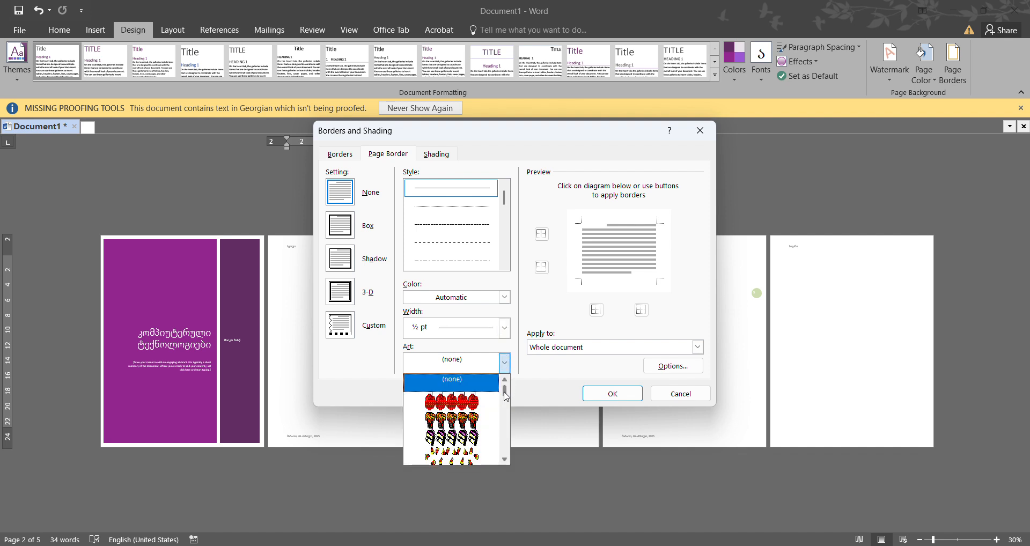
pyautogui.scroll(-10, 506, 396)
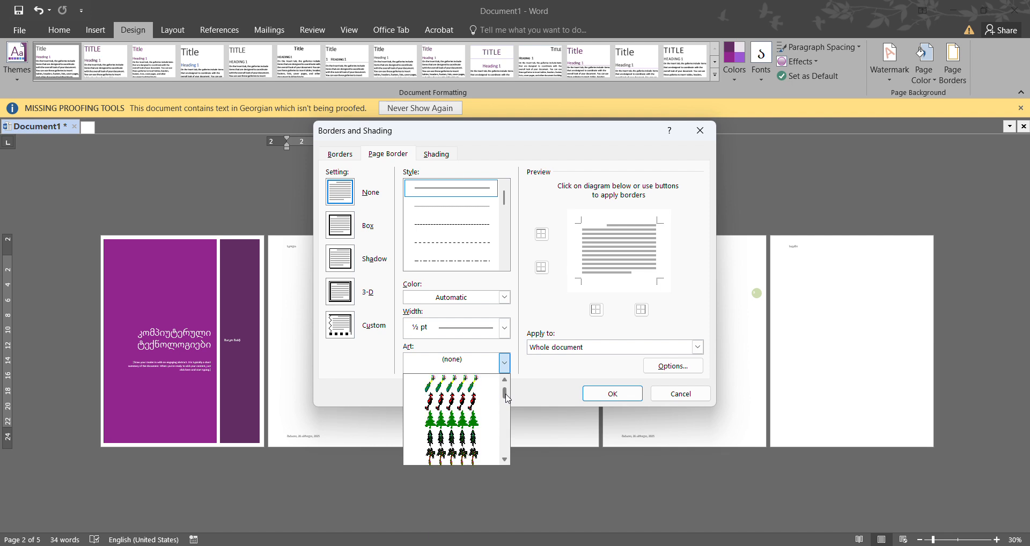
pyautogui.scroll(-2, 506, 396)
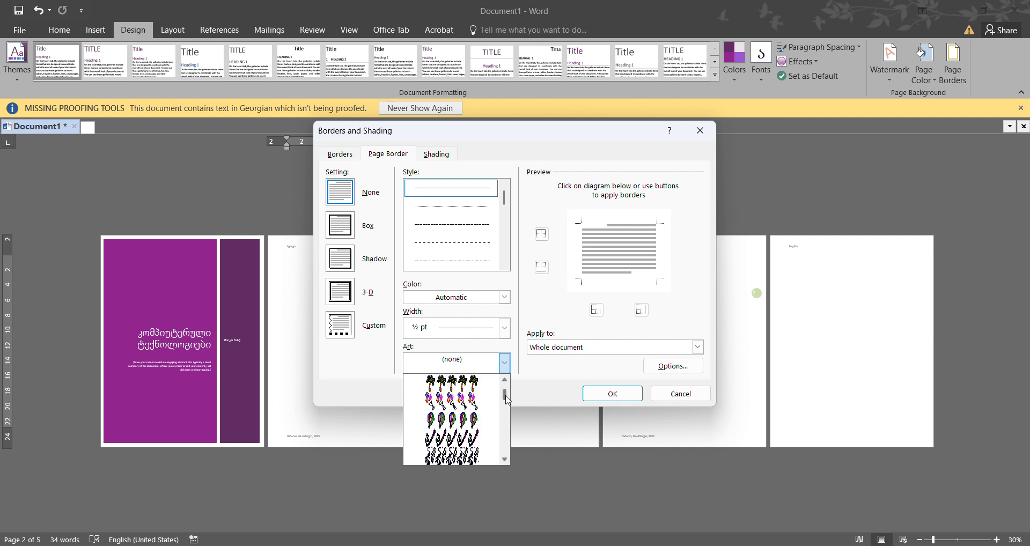
pyautogui.click(476, 385)
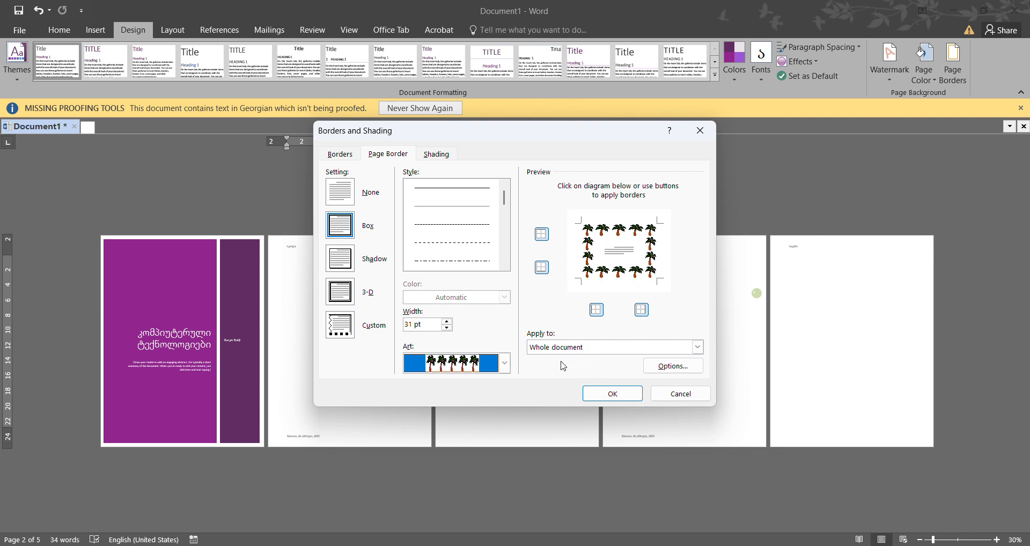
# - Remove the palm tree border from all four sides of the page in the border preview
pyautogui.click(594, 257)
pyautogui.click(593, 256)
pyautogui.click(610, 233)
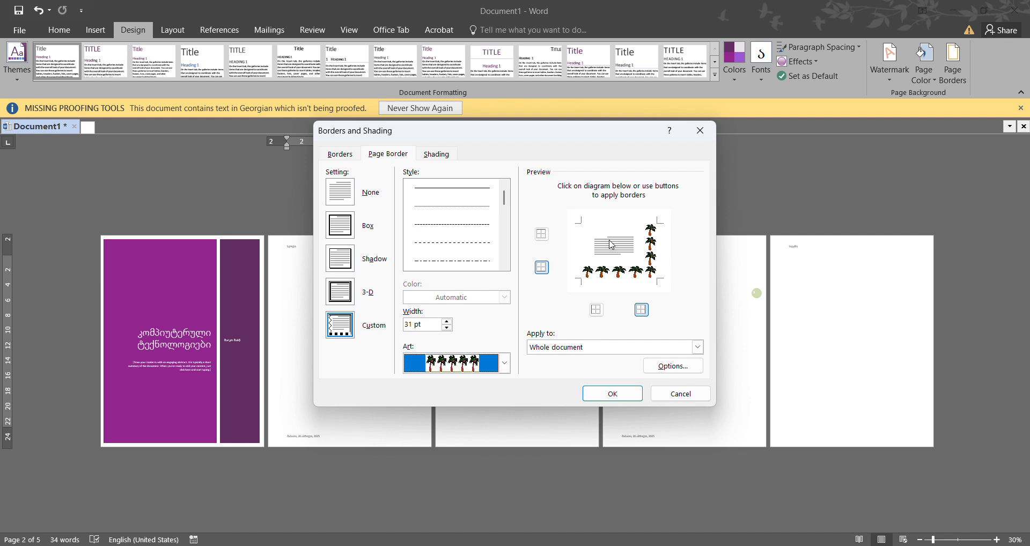
pyautogui.click(612, 271)
pyautogui.click(656, 257)
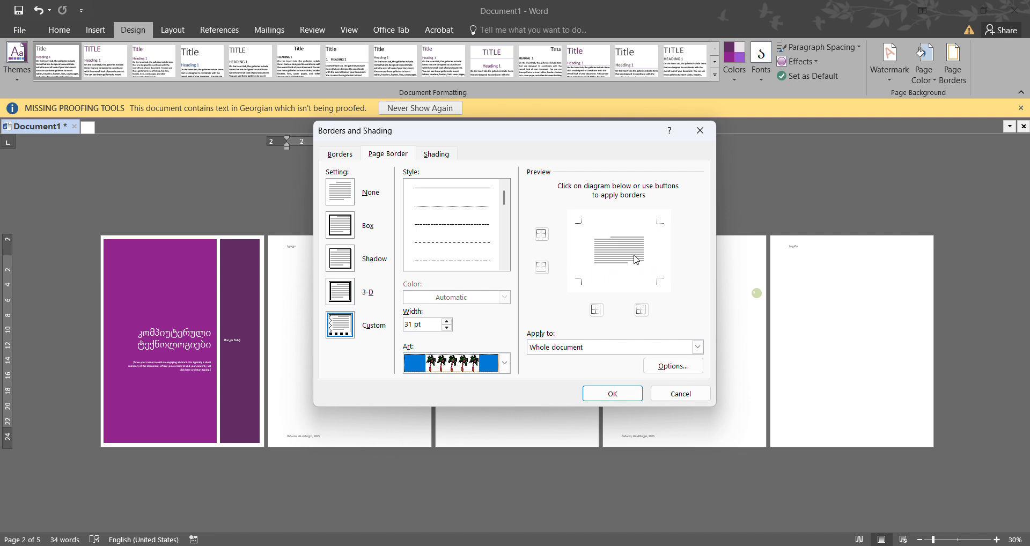
# - Put the palm tree border back on the top, bottom, left and right sides of the page
pyautogui.click(542, 235)
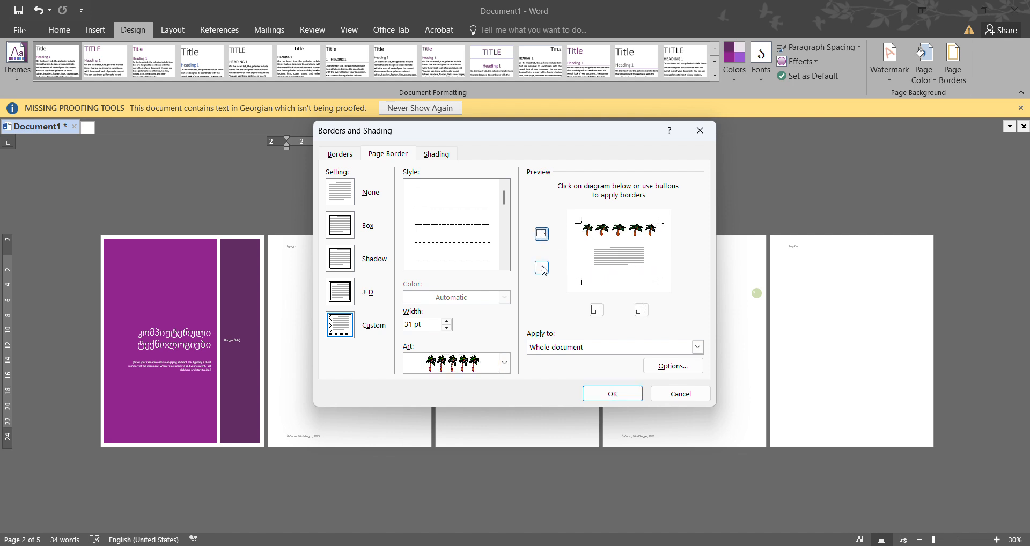
pyautogui.click(543, 266)
pyautogui.click(595, 310)
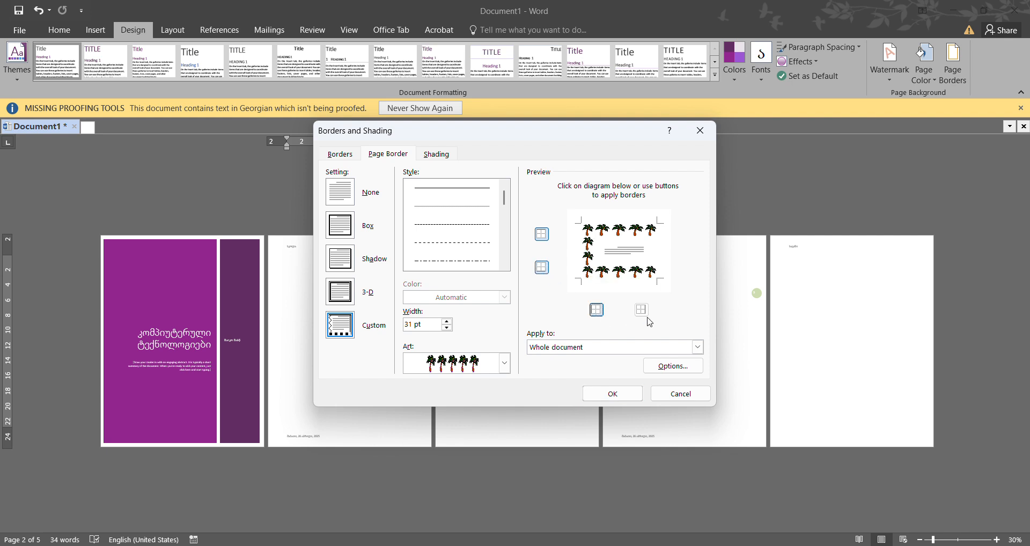
pyautogui.click(638, 312)
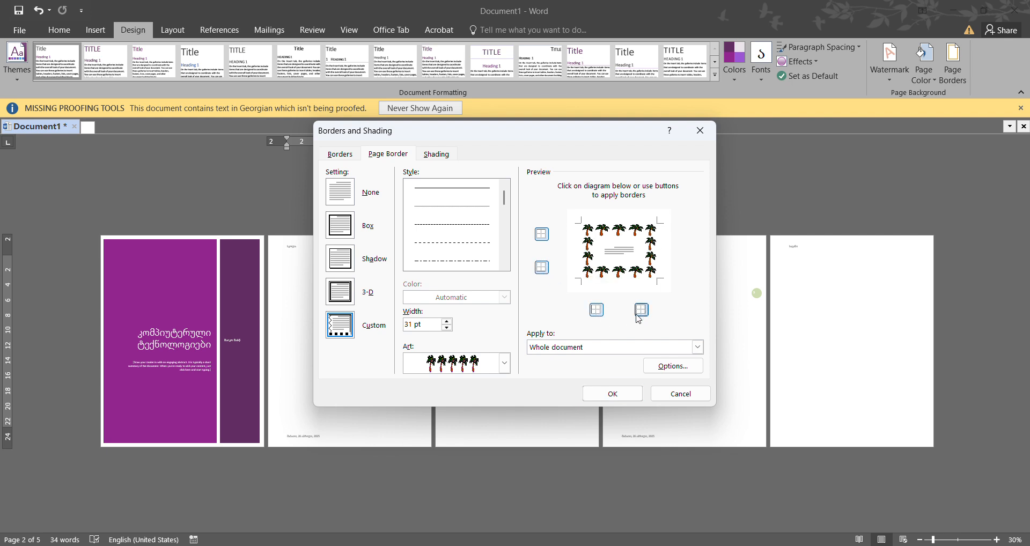
# - Remove the palm tree border from the left, top and bottom sides and apply it only to the right side of every page
pyautogui.click(596, 310)
pyautogui.click(605, 230)
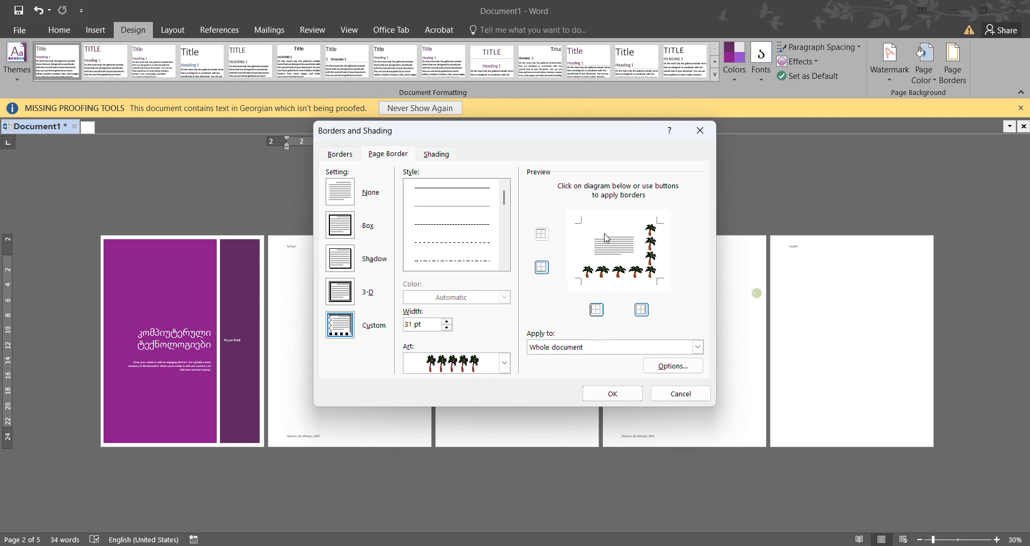
pyautogui.click(605, 274)
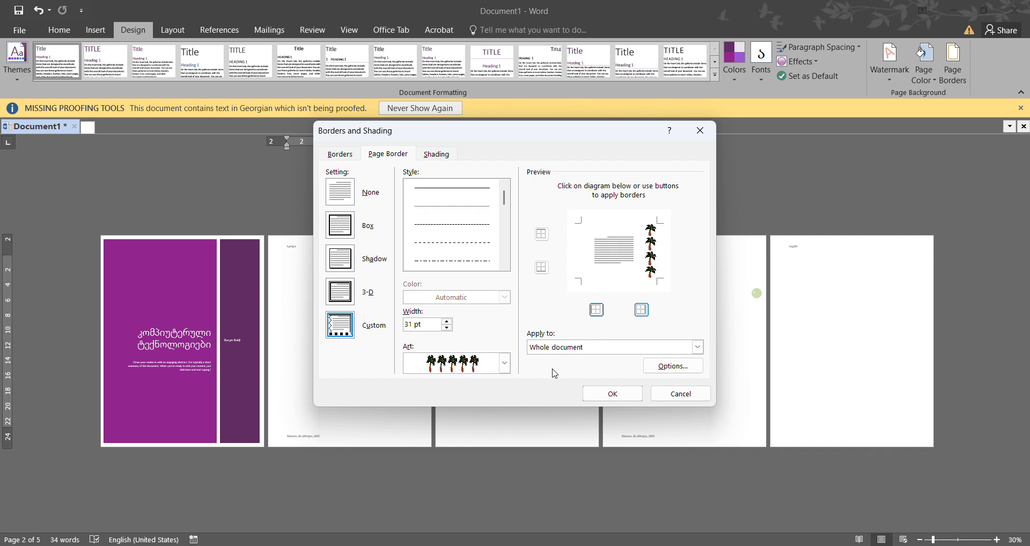
pyautogui.click(613, 394)
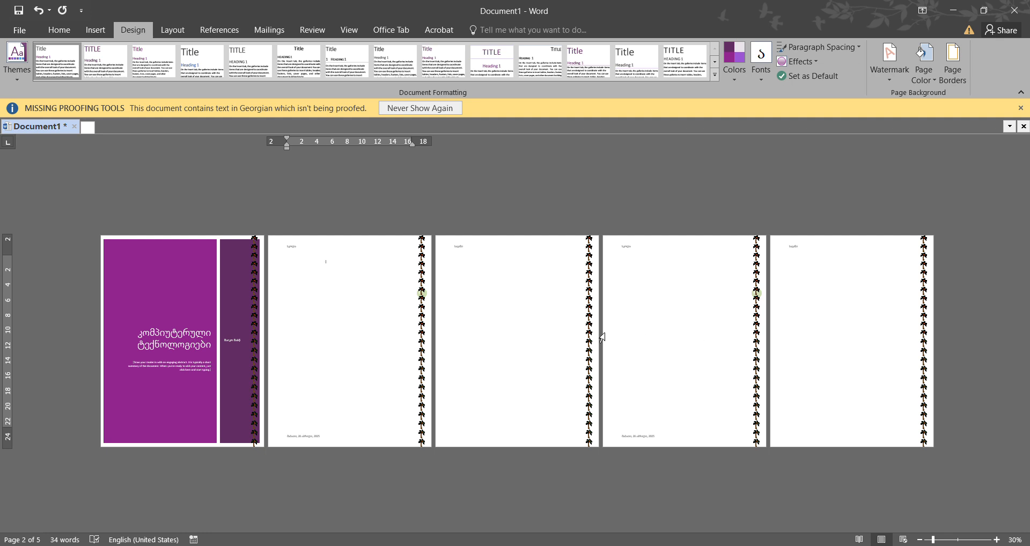
# - Remove the palm tree border from the right side so the whole document has no page border
pyautogui.click(949, 69)
pyautogui.click(654, 270)
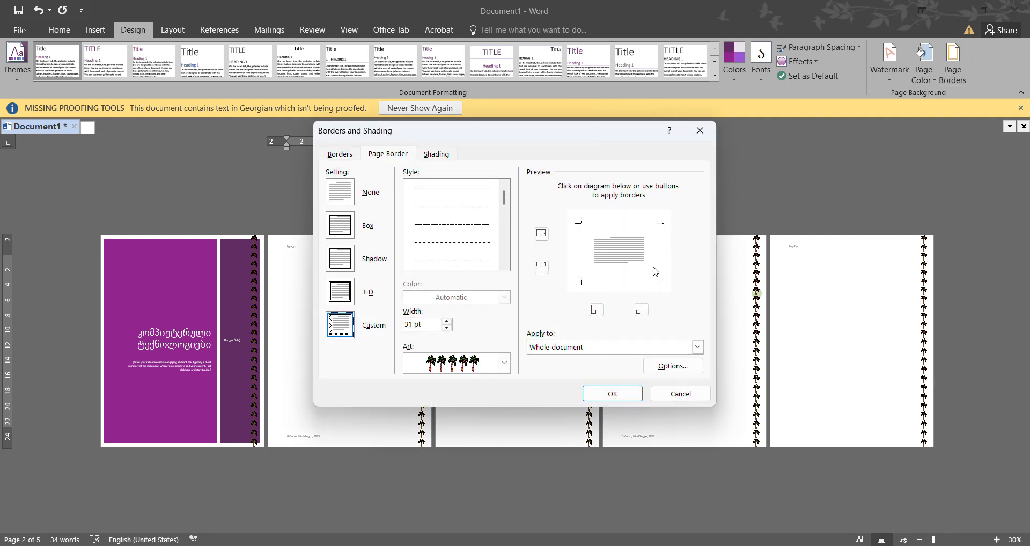
pyautogui.click(605, 396)
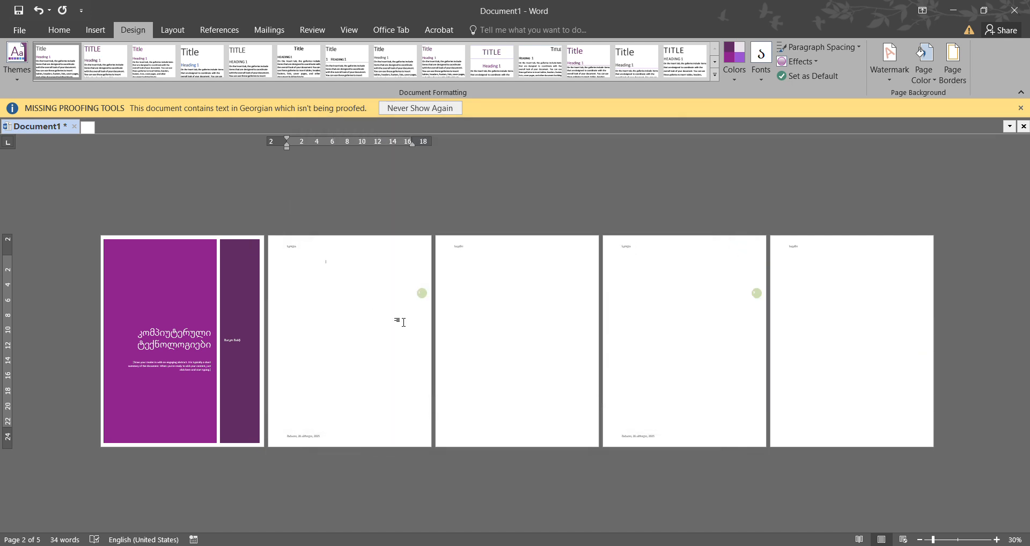
# - Open the custom watermark settings and view the available sources for a picture watermark without choosing a picture
pyautogui.click(885, 76)
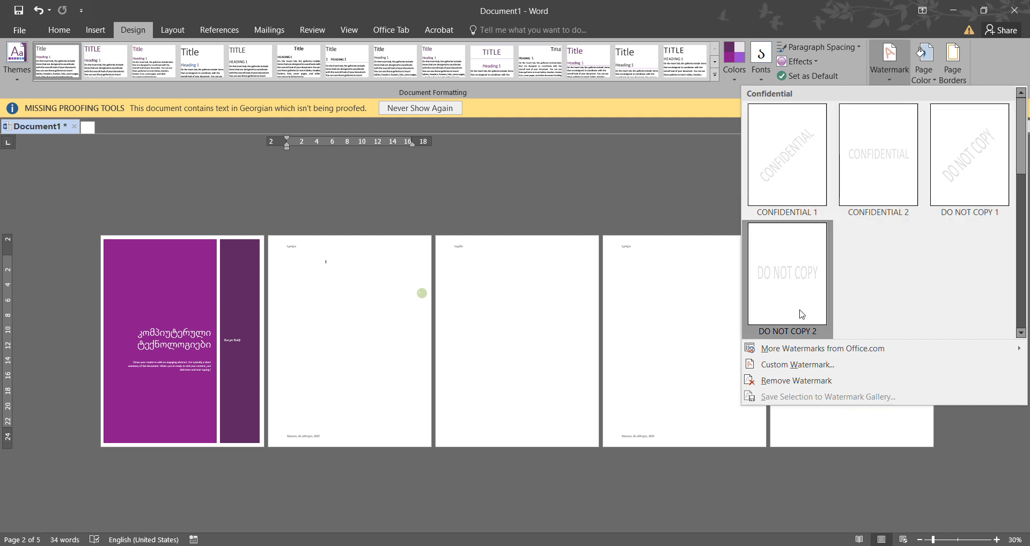
pyautogui.click(775, 367)
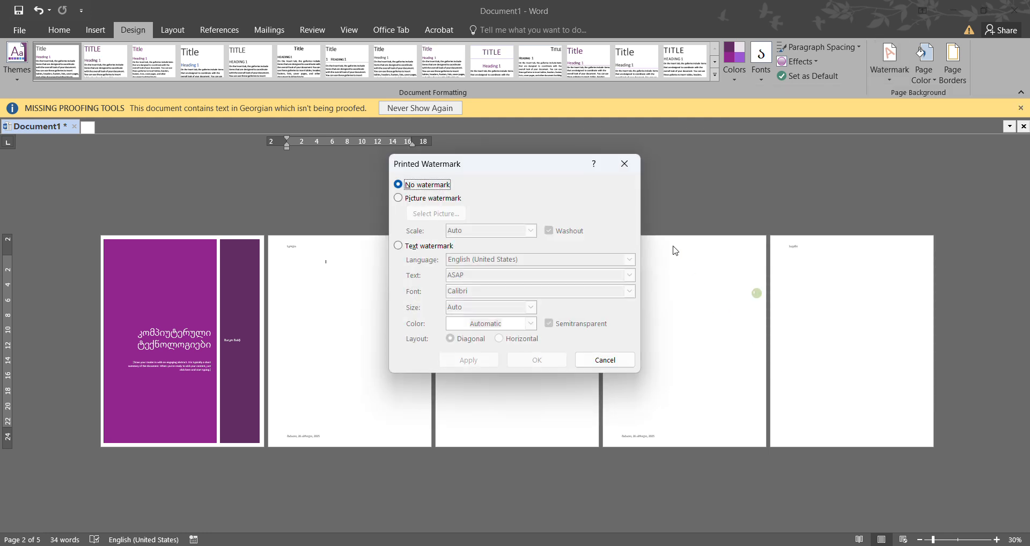
pyautogui.click(431, 200)
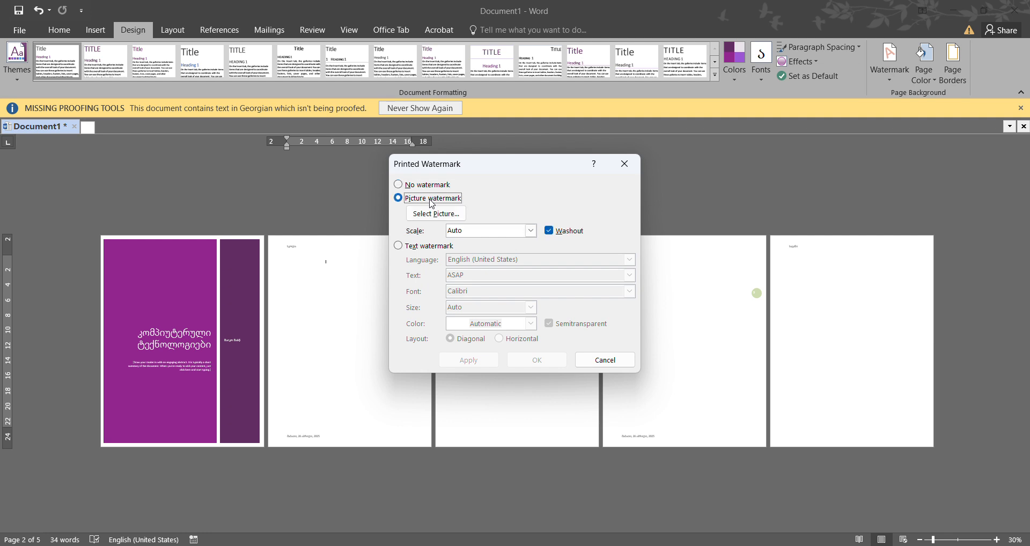
pyautogui.click(422, 217)
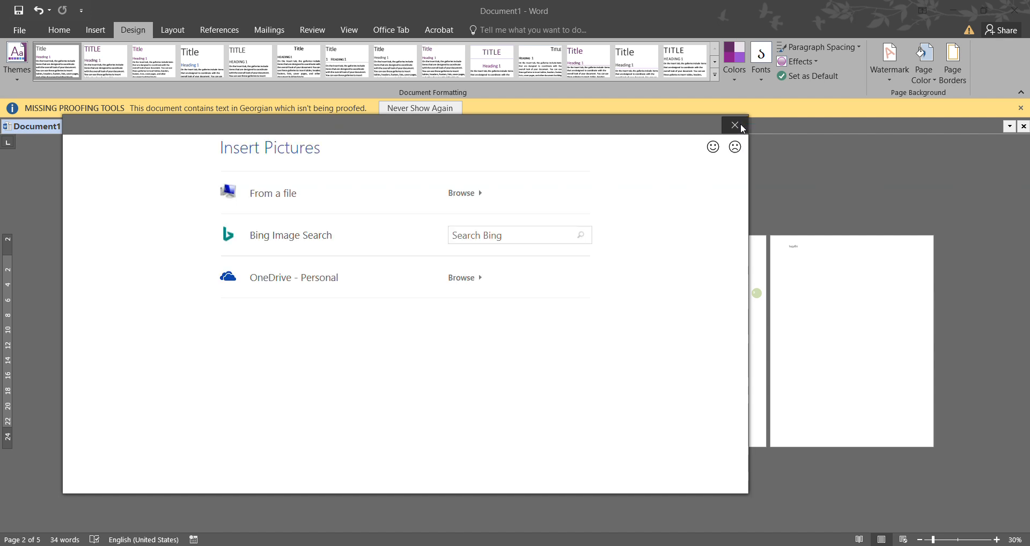
pyautogui.click(741, 127)
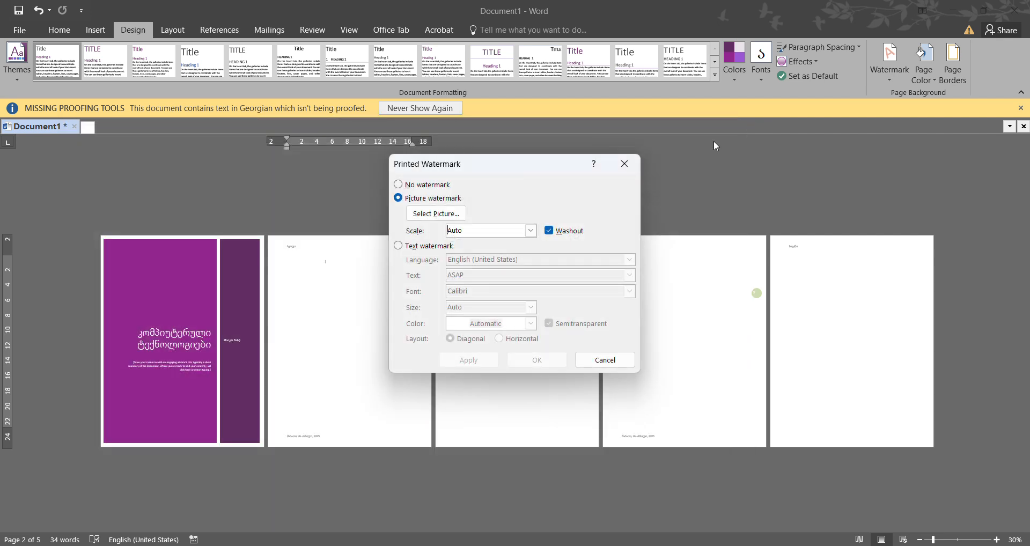
# - Apply the text watermark ASAP in Calibri with automatic size, gray semitransparent color and a diagonal layout
pyautogui.click(398, 245)
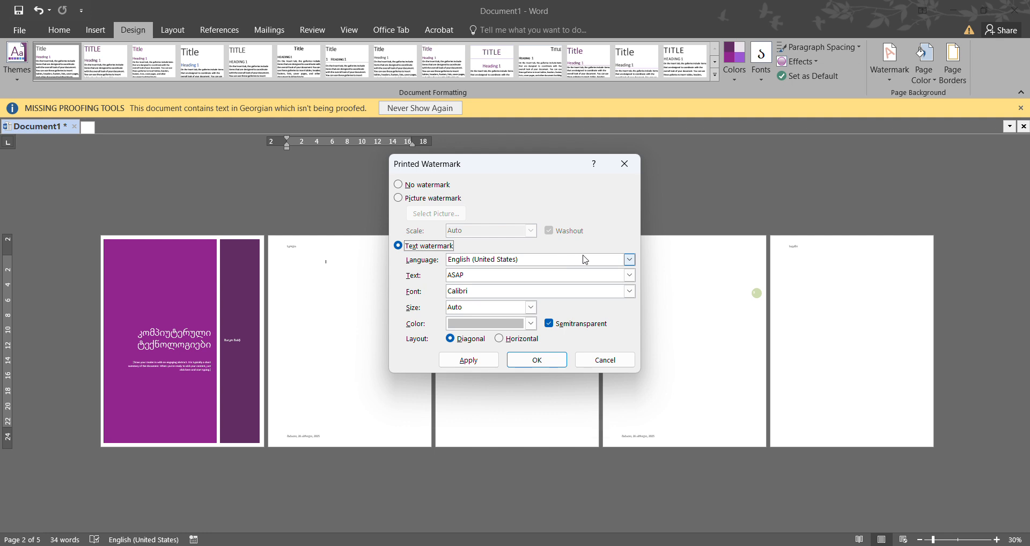
pyautogui.click(629, 260)
pyautogui.click(631, 261)
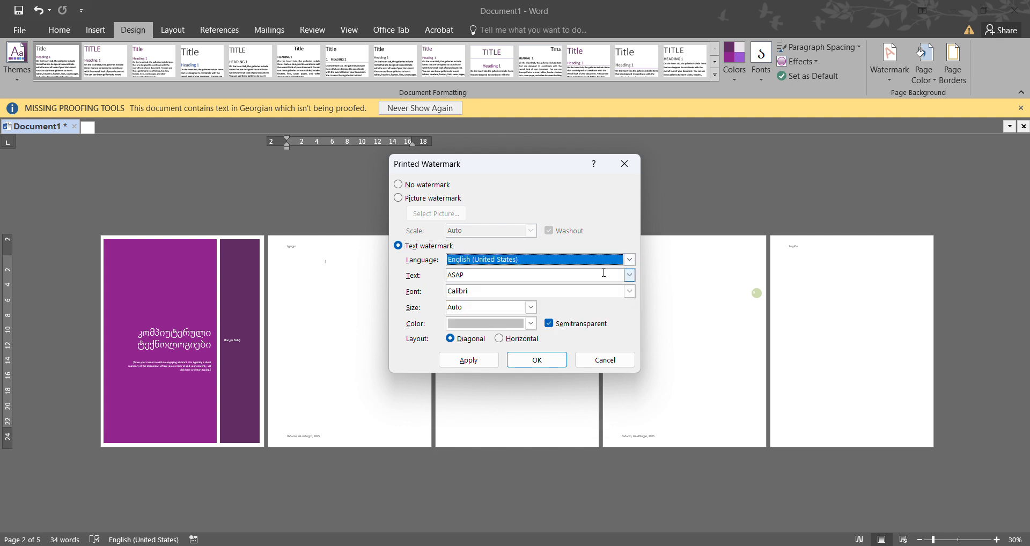
pyautogui.click(474, 273)
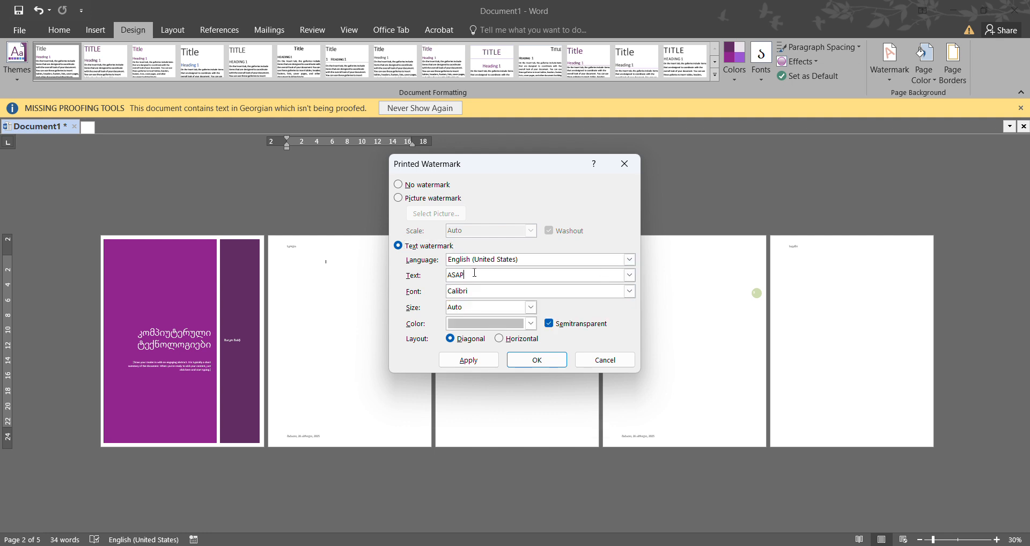
pyautogui.click(482, 293)
pyautogui.click(536, 306)
pyautogui.click(536, 307)
pyautogui.click(531, 322)
pyautogui.click(531, 324)
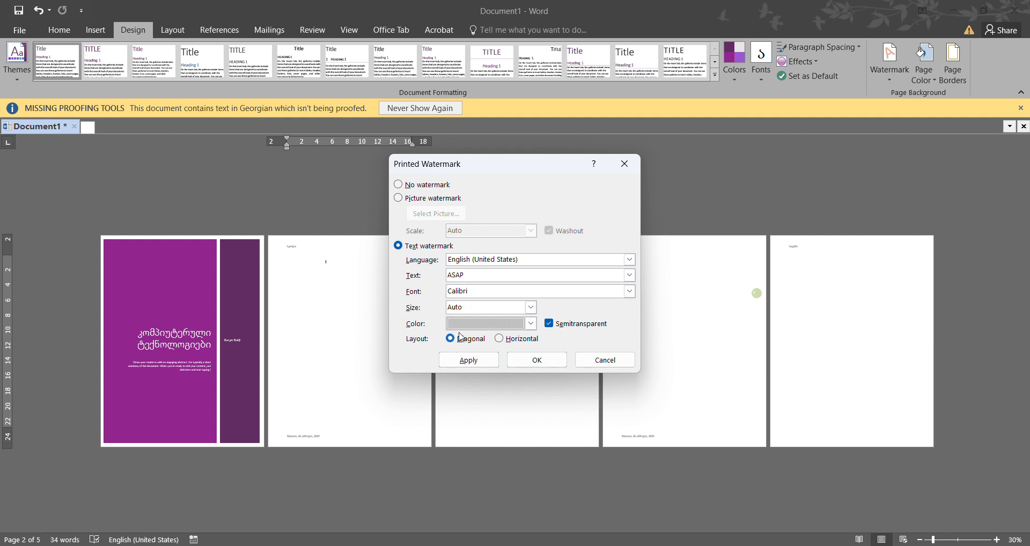
pyautogui.click(464, 366)
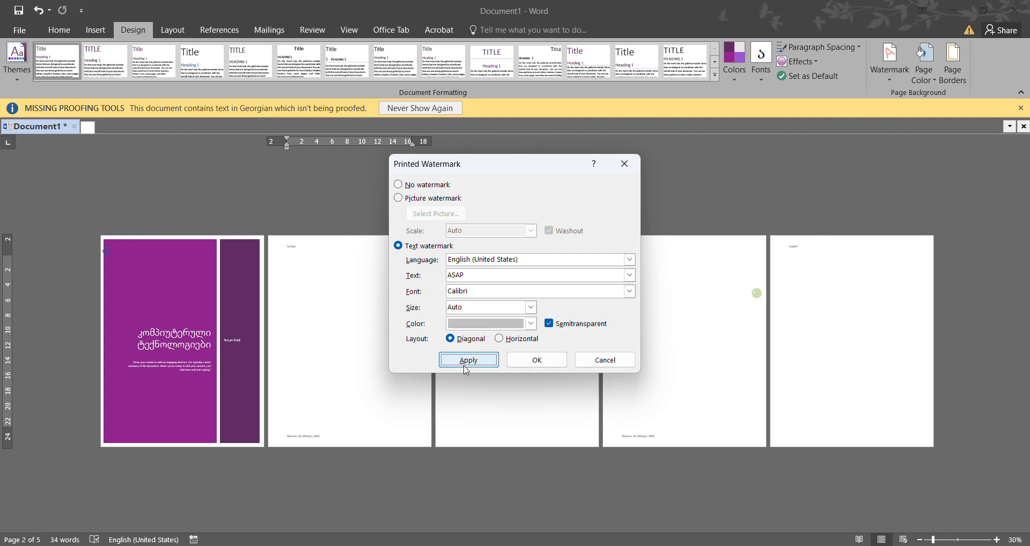
pyautogui.click(602, 360)
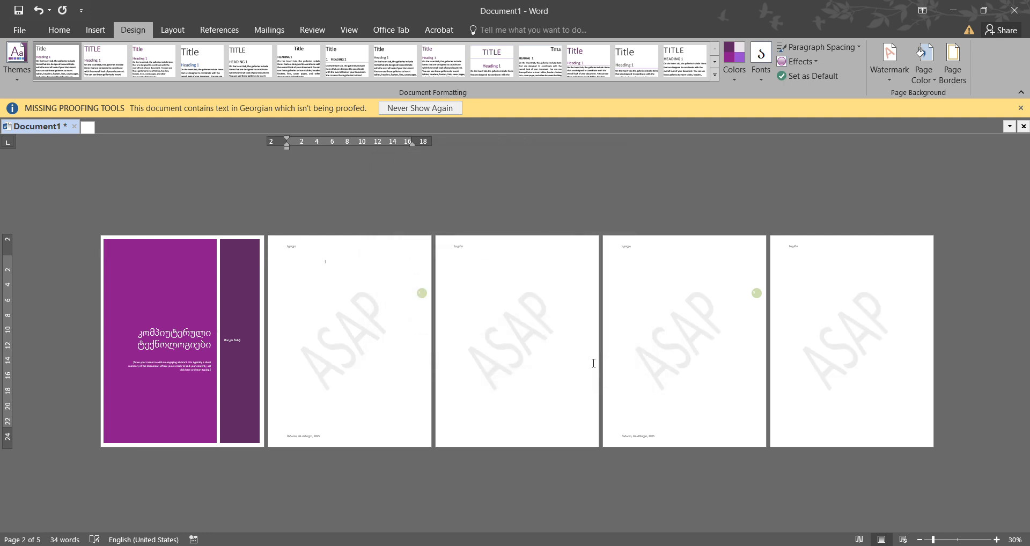